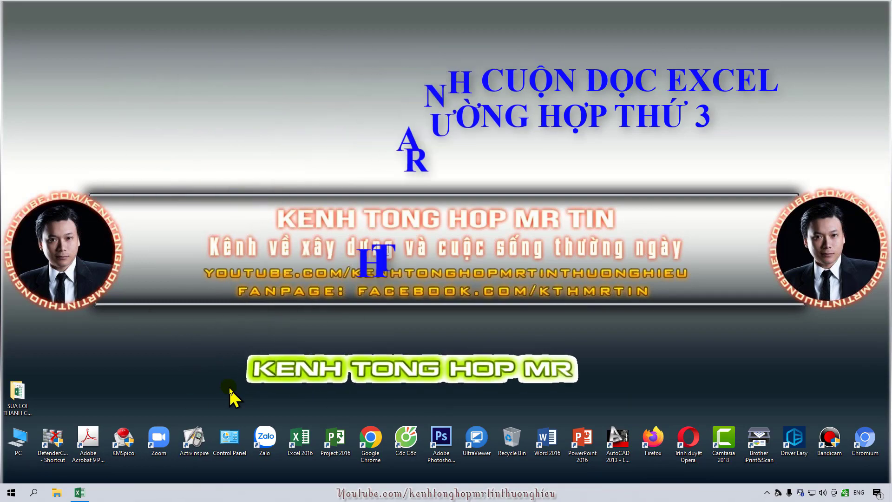
Restore the specification report workbook window and scroll through the Daily (ERROR) sheet rows
mouse_move(79, 493)
click(86, 493)
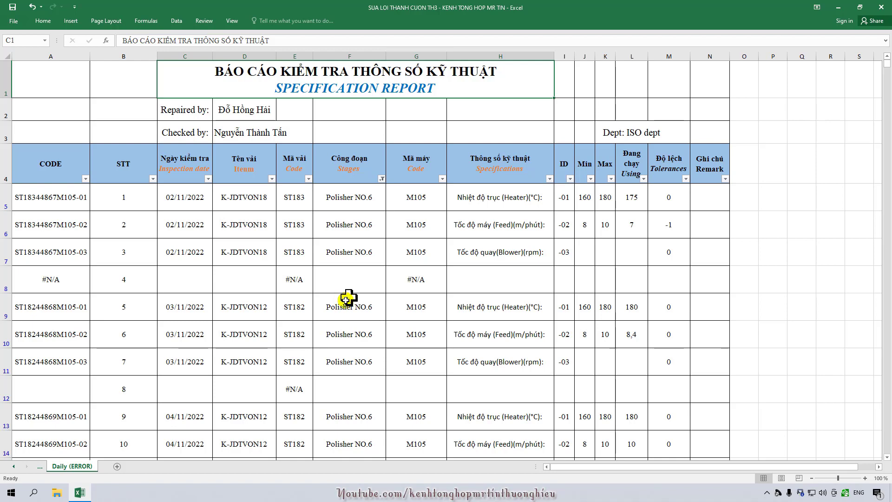
scroll(348, 303, down, 1)
scroll(352, 303, down, 7)
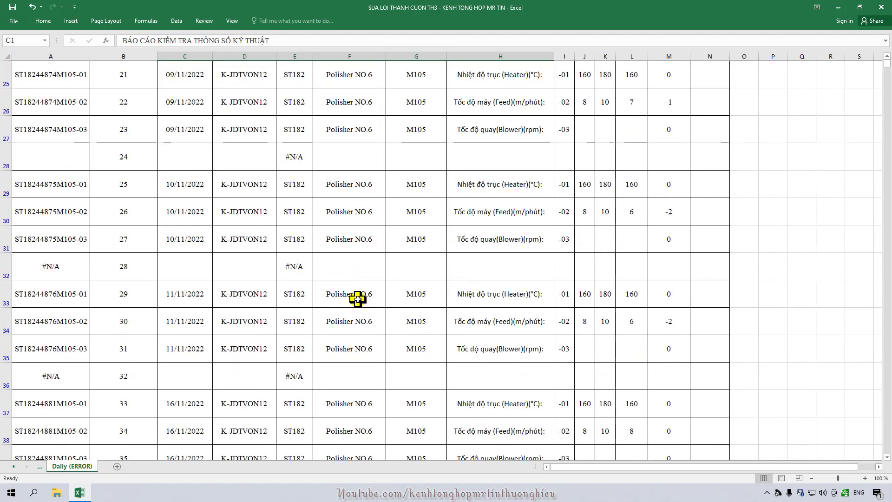
scroll(357, 299, up, 3)
scroll(358, 298, up, 5)
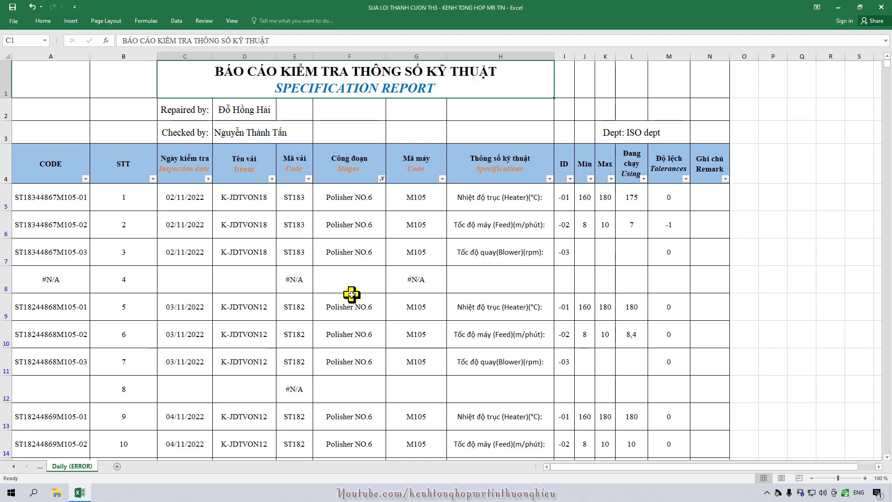
scroll(356, 290, down, 5)
scroll(382, 282, down, 9)
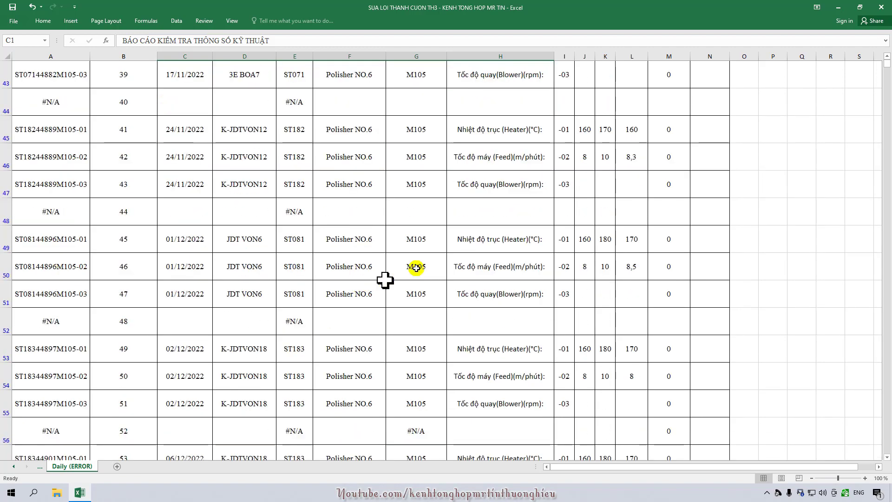
scroll(384, 279, down, 5)
drag(888, 63, 888, 450)
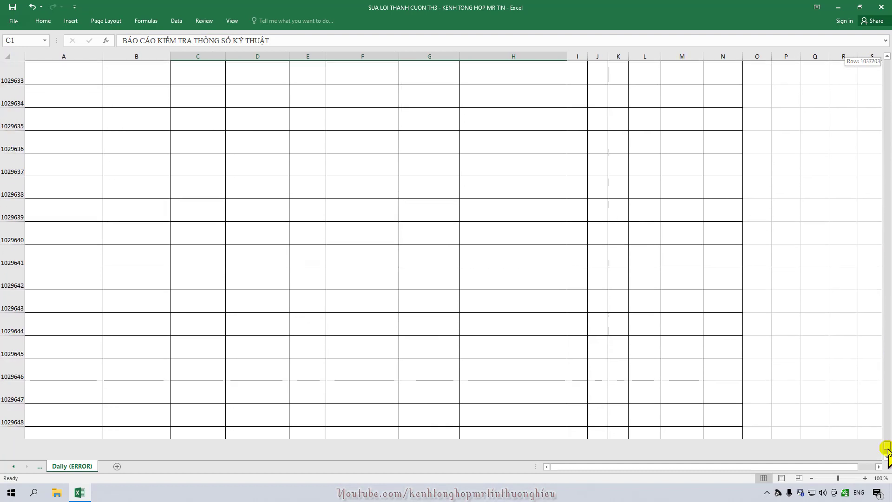
scroll(842, 427, down, 5)
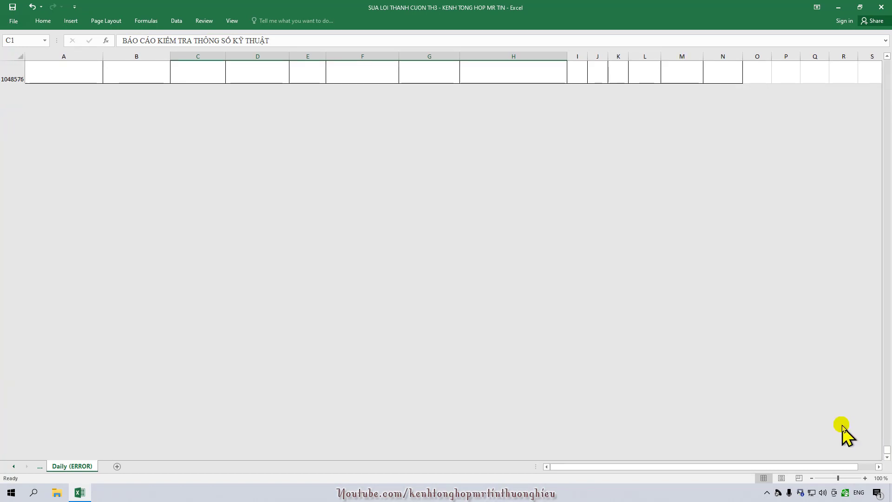
scroll(842, 427, up, 1)
scroll(842, 425, up, 4)
scroll(842, 423, down, 3)
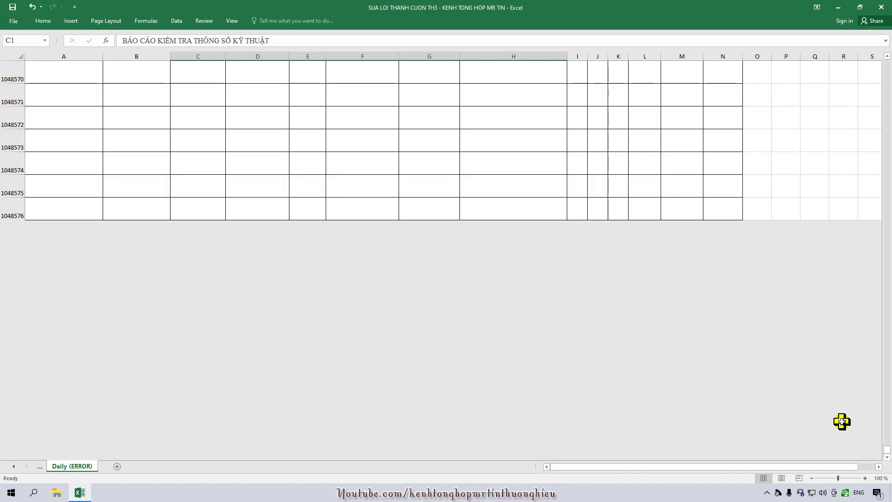
scroll(843, 421, down, 2)
scroll(844, 424, up, 4)
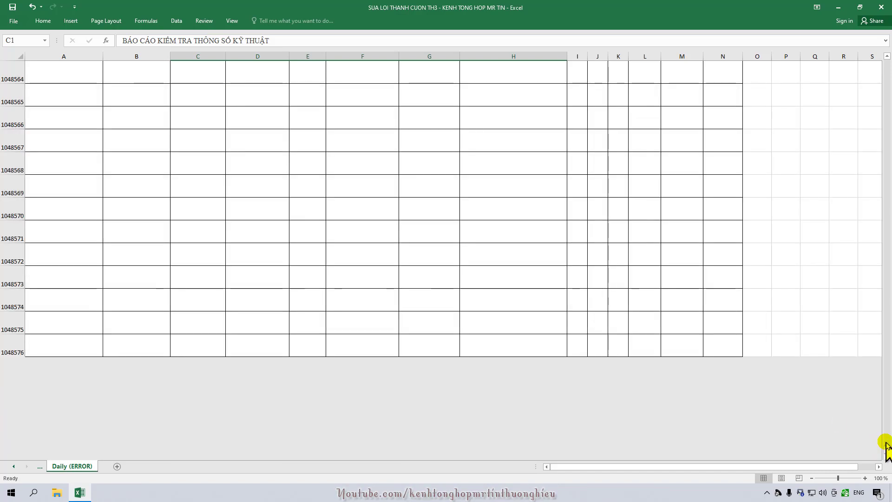
drag(888, 450, 867, 69)
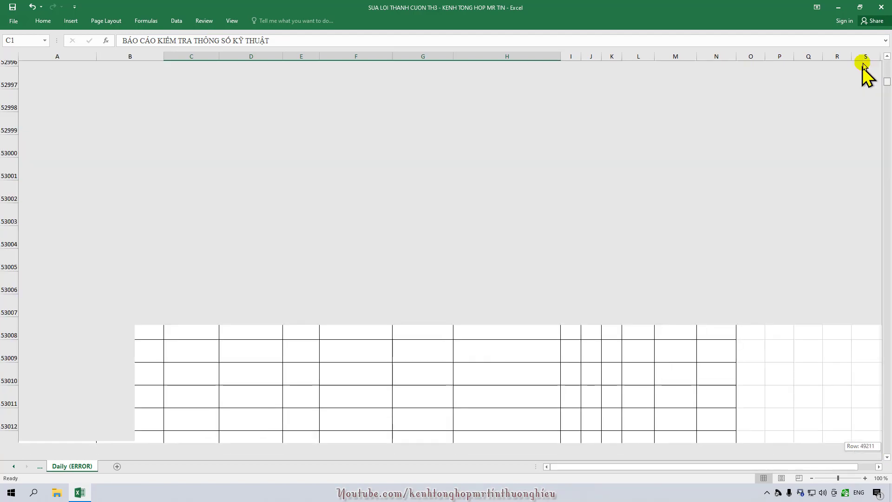
scroll(362, 277, down, 6)
scroll(362, 277, down, 9)
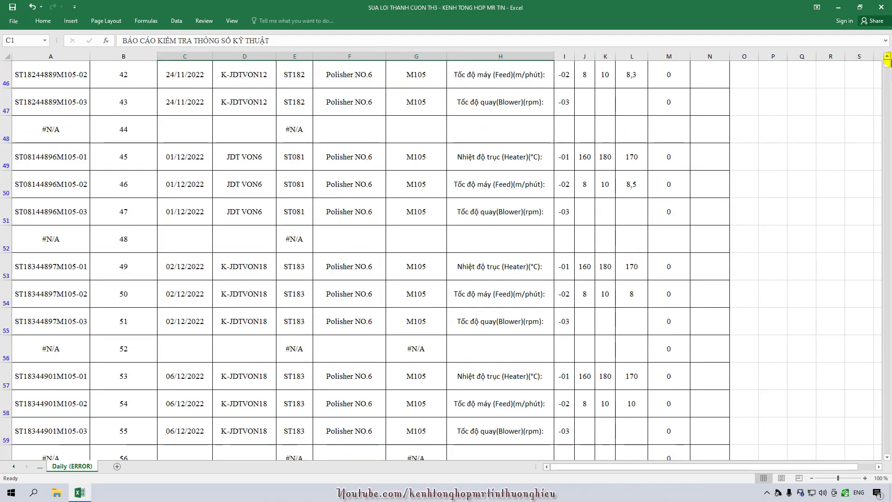
mouse_move(888, 74)
mouse_down()
mouse_move(888, 86)
mouse_move(888, 77)
mouse_up()
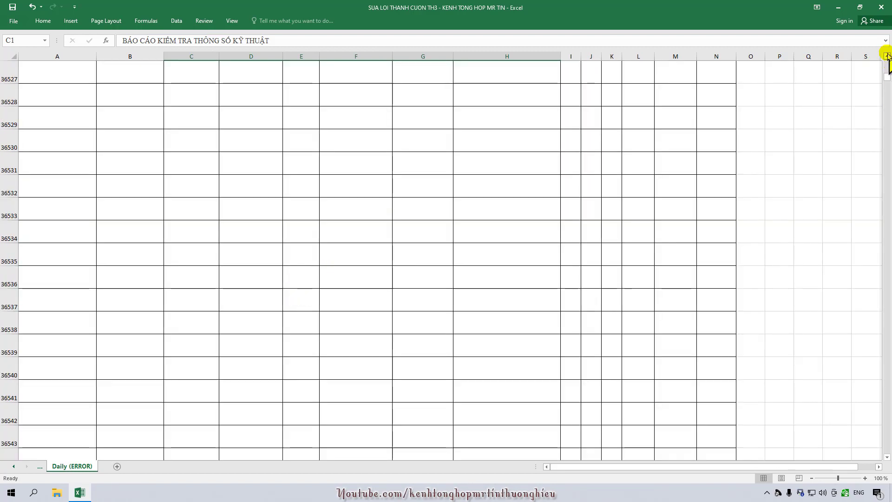
drag(889, 79, 887, 70)
scroll(319, 270, up, 3)
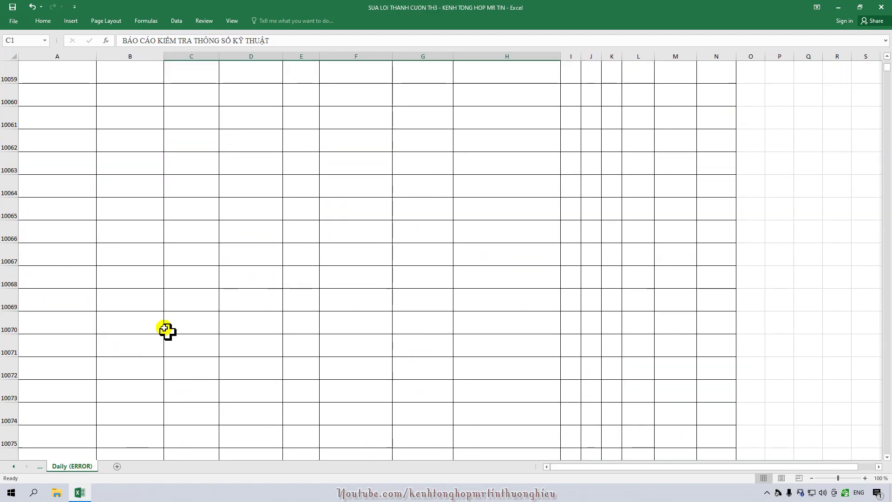
scroll(147, 335, up, 10)
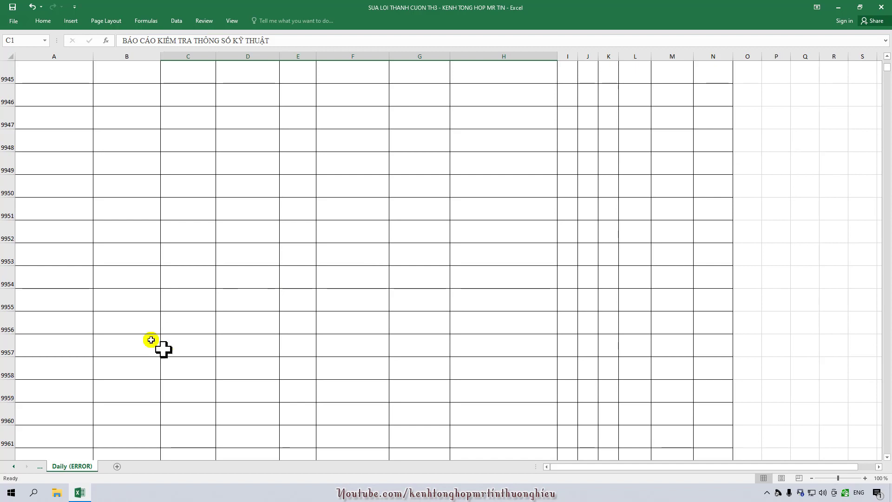
click(3, 71)
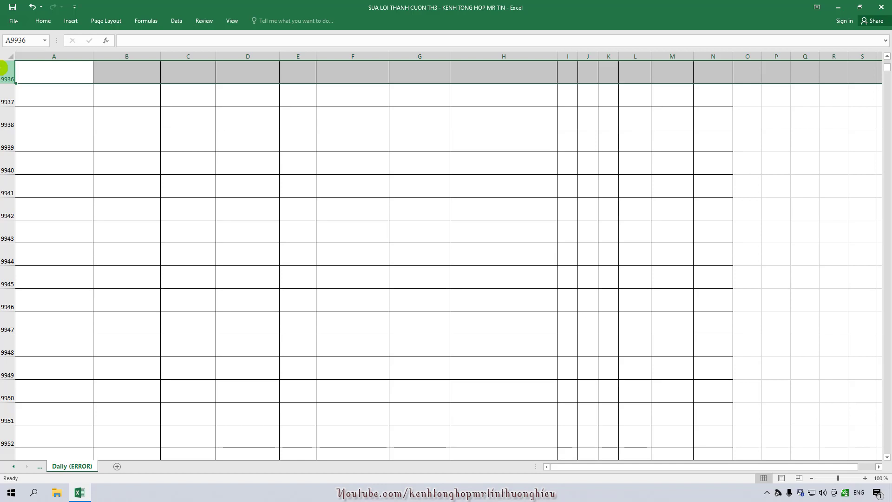
Delete rows 9936 through 1048576, the empty formatted rows at the bottom of the sheet
key(ctrl+shift+Down)
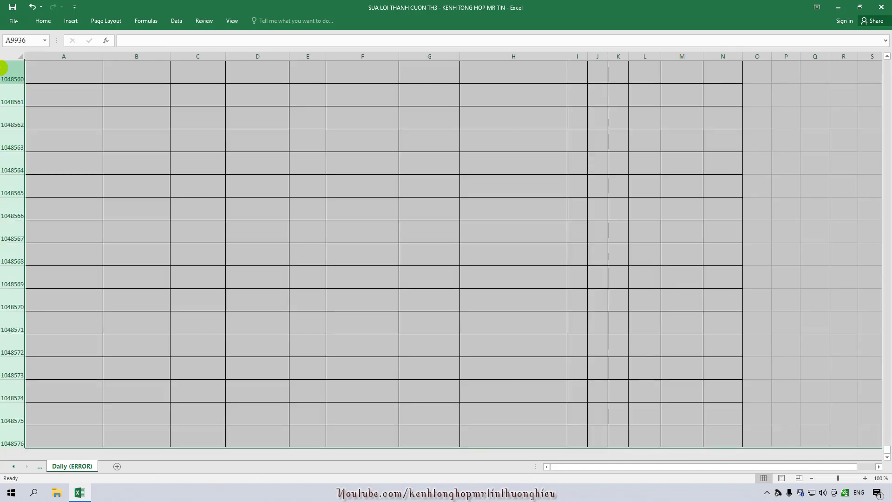
right_click(7, 190)
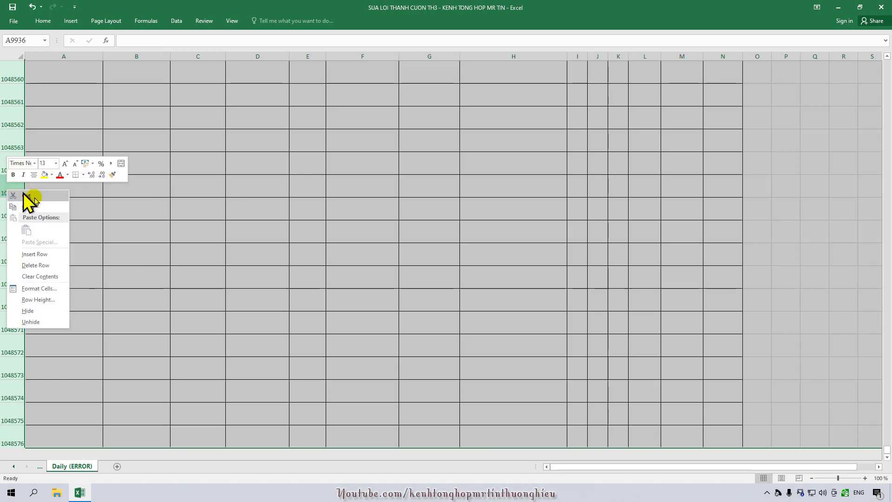
click(45, 265)
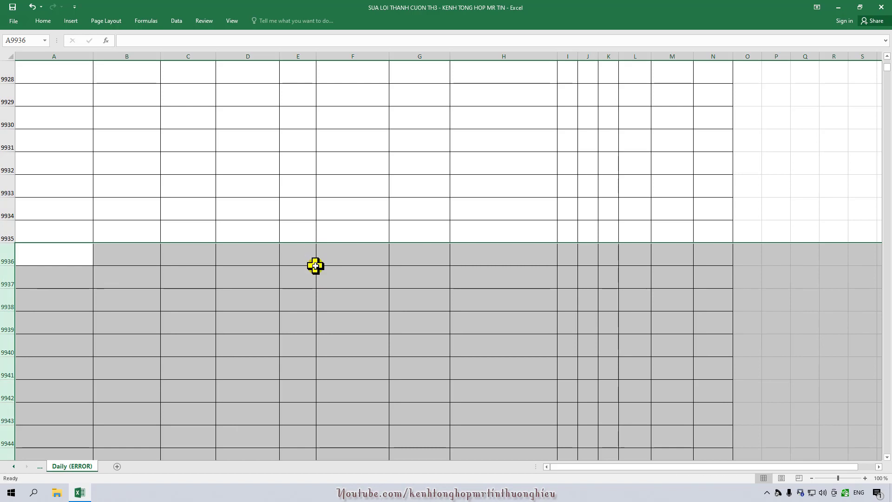
scroll(151, 268, down, 2)
scroll(158, 272, down, 3)
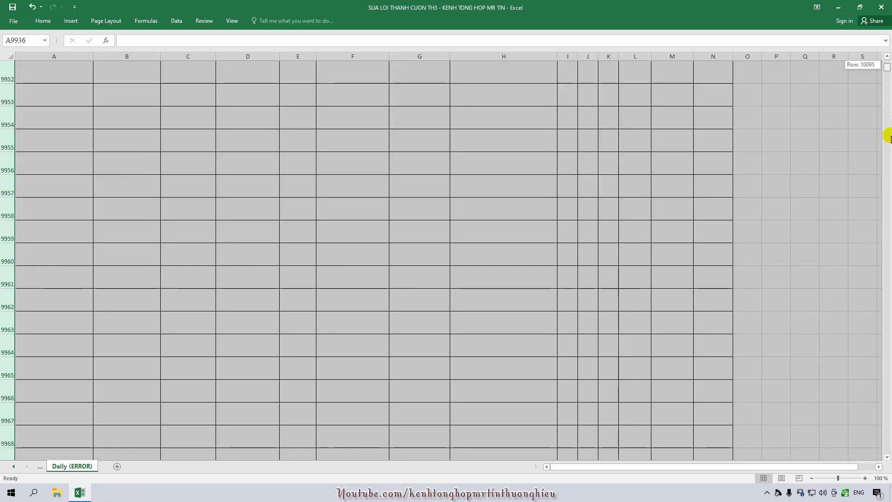
drag(888, 135, 887, 315)
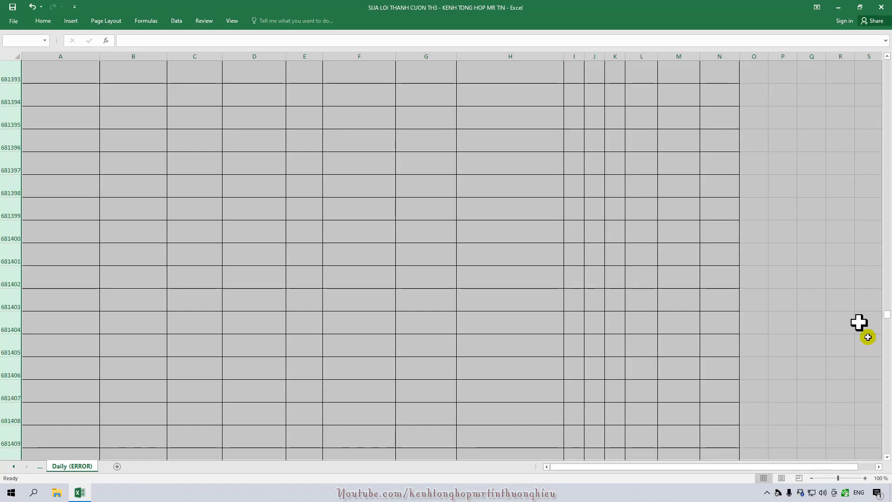
click(792, 339)
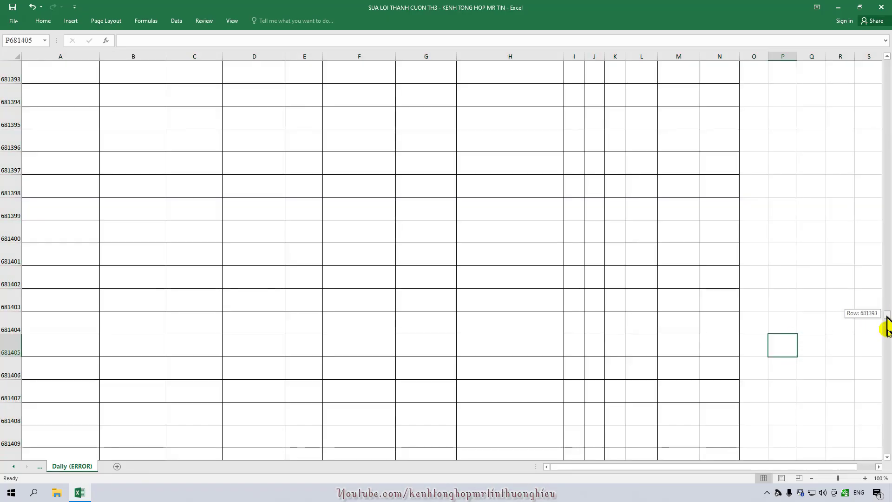
drag(888, 326, 888, 458)
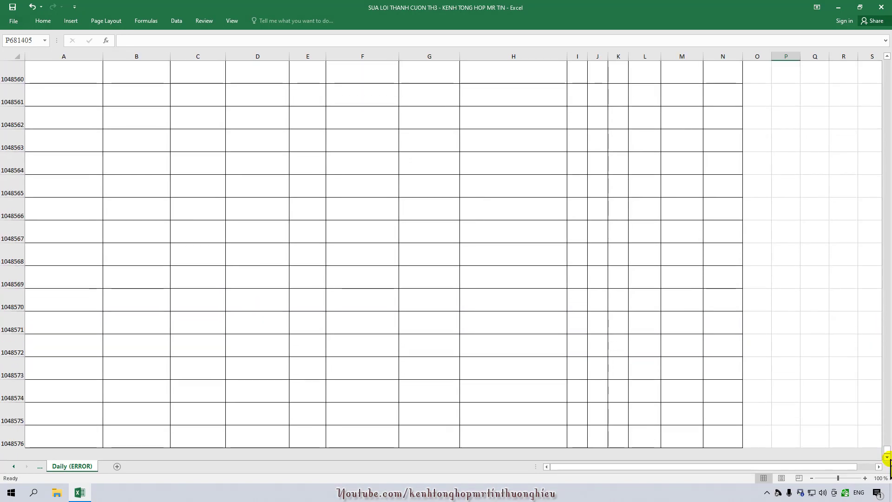
click(888, 458)
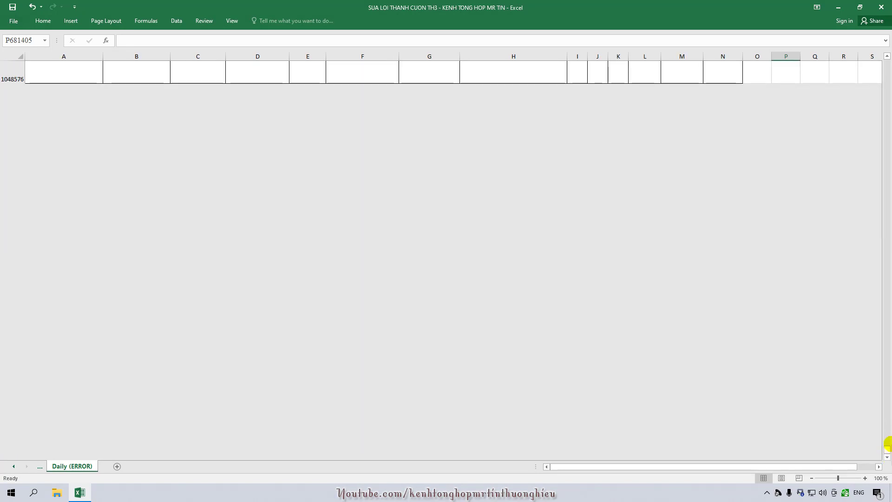
scroll(731, 447, up, 4)
scroll(714, 453, up, 4)
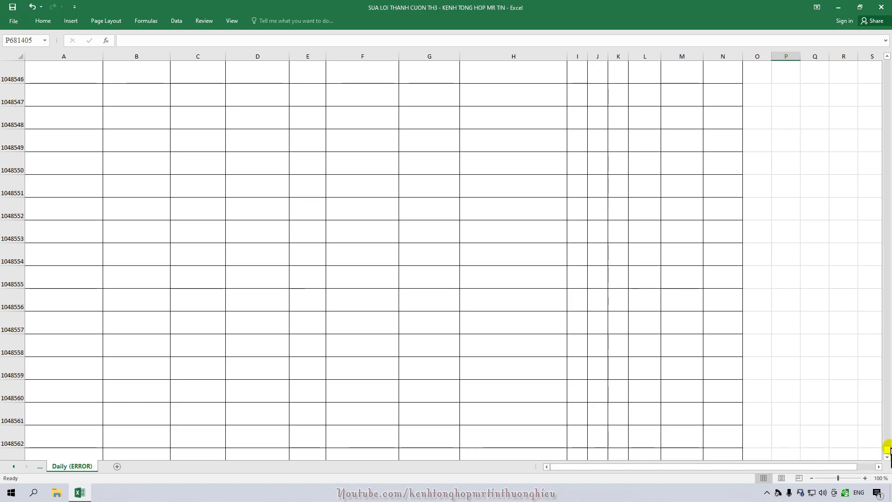
drag(888, 448, 886, 106)
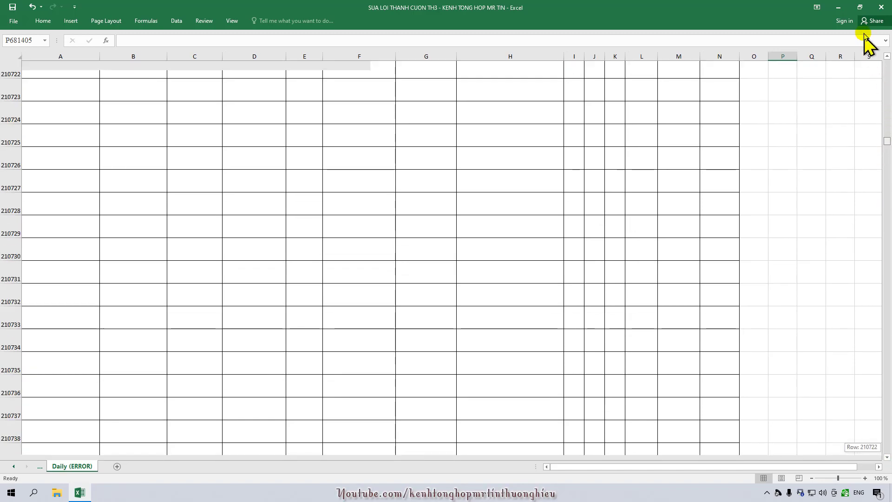
drag(866, 35, 858, 20)
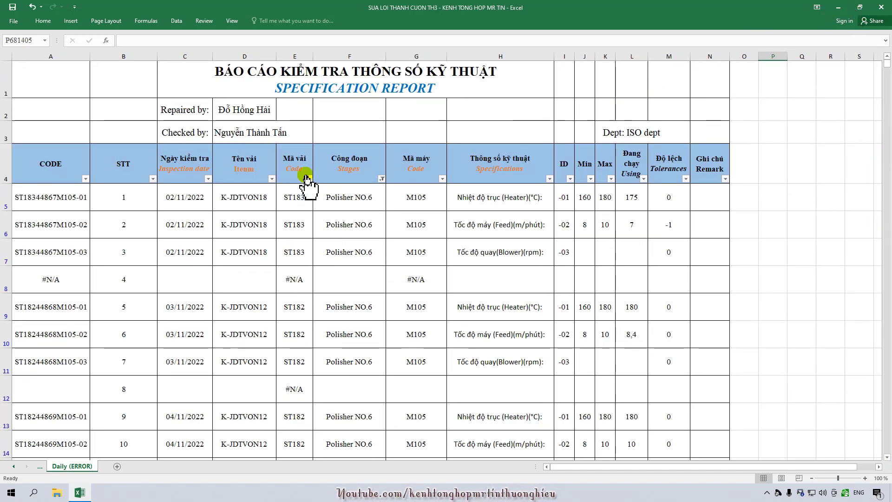
click(205, 21)
click(239, 44)
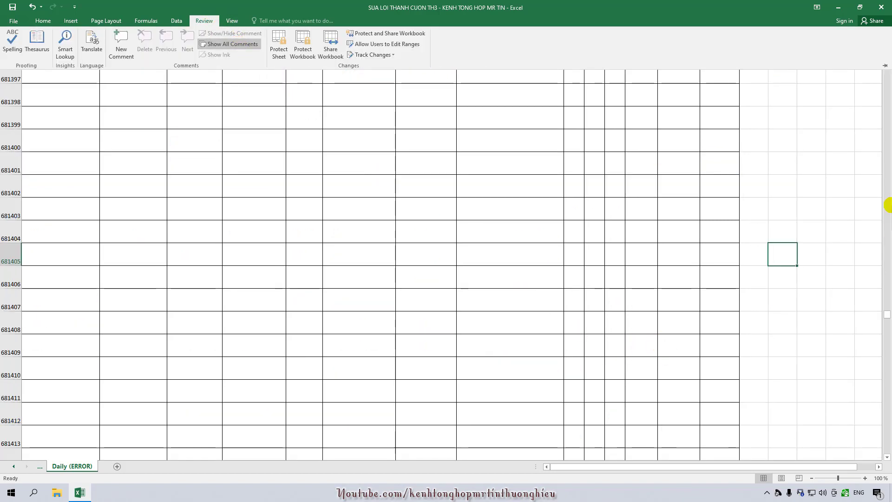
drag(887, 320, 887, 464)
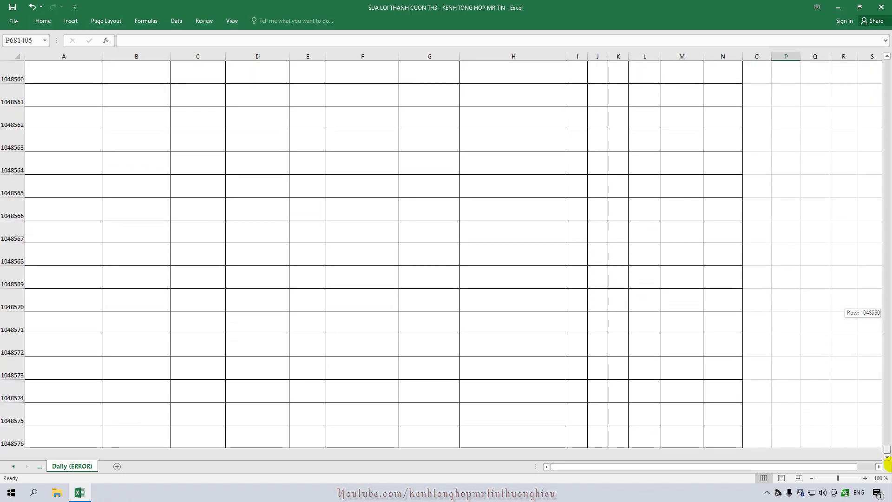
scroll(767, 354, up, 2)
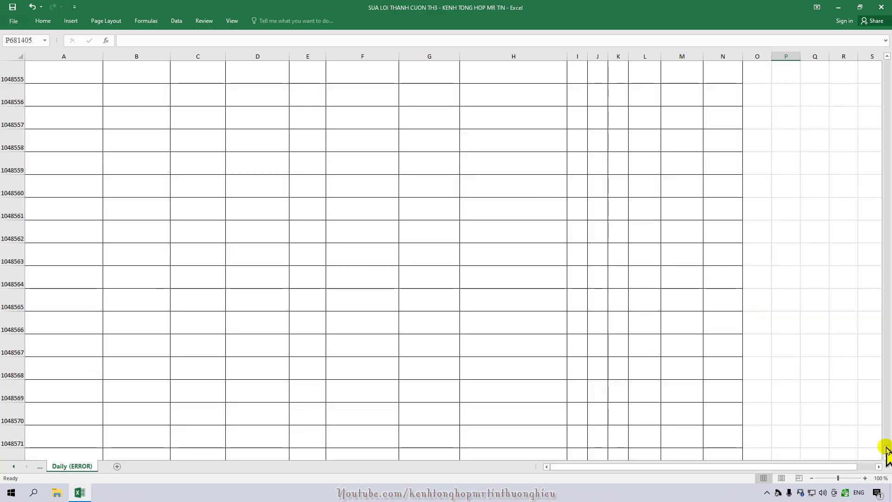
drag(887, 451, 881, 46)
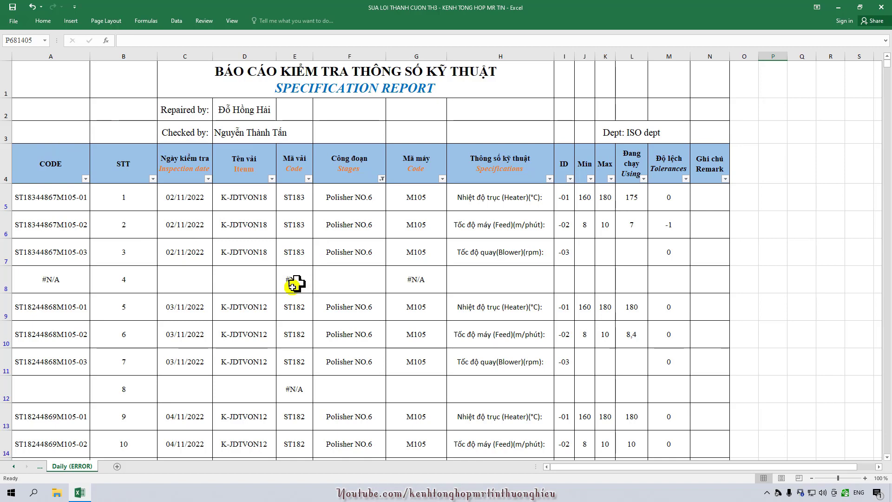
click(25, 318)
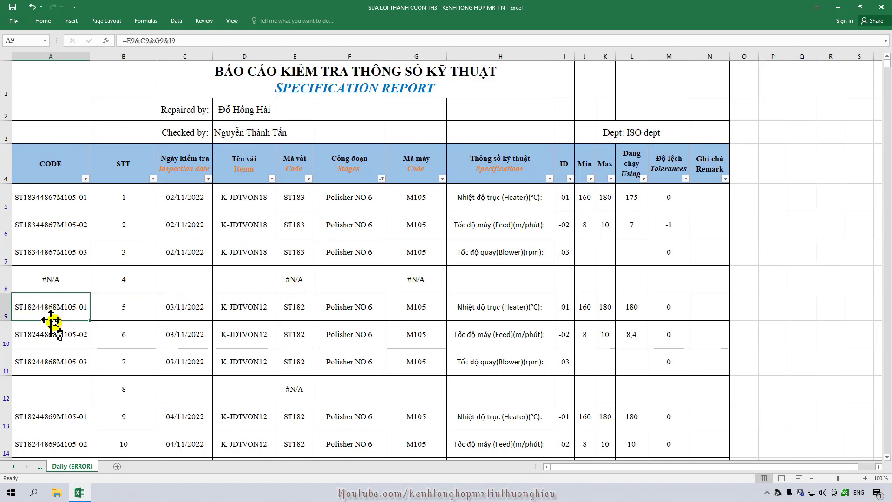
scroll(46, 321, down, 3)
scroll(55, 323, down, 4)
scroll(56, 325, down, 4)
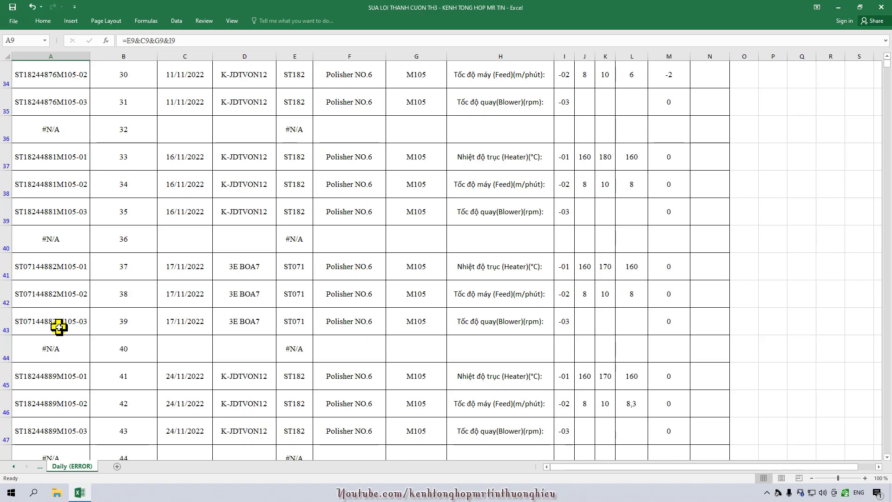
scroll(59, 328, down, 3)
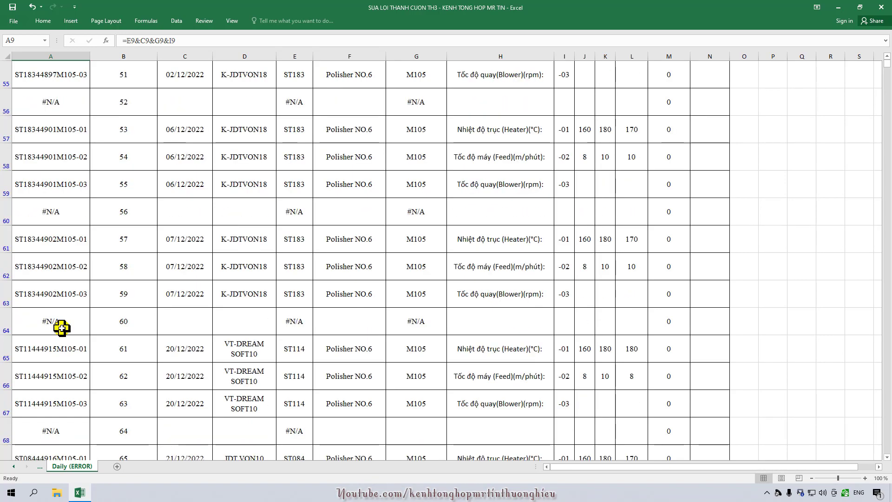
scroll(63, 328, down, 4)
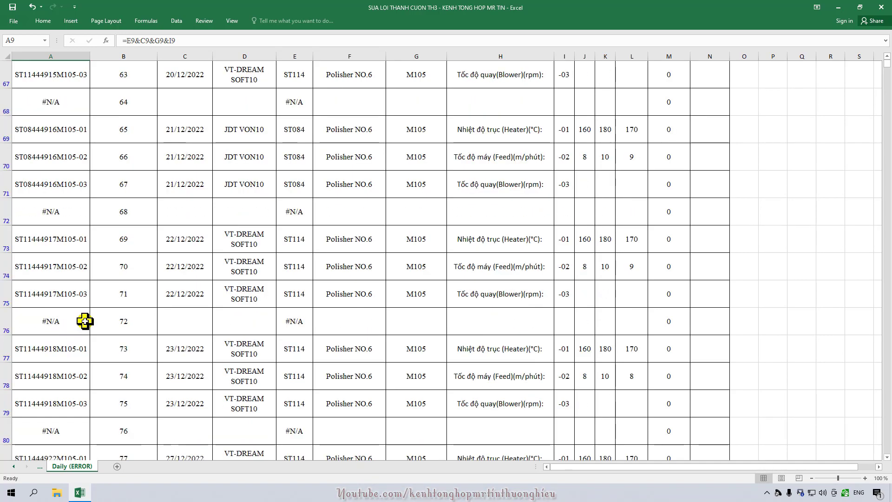
scroll(84, 321, down, 5)
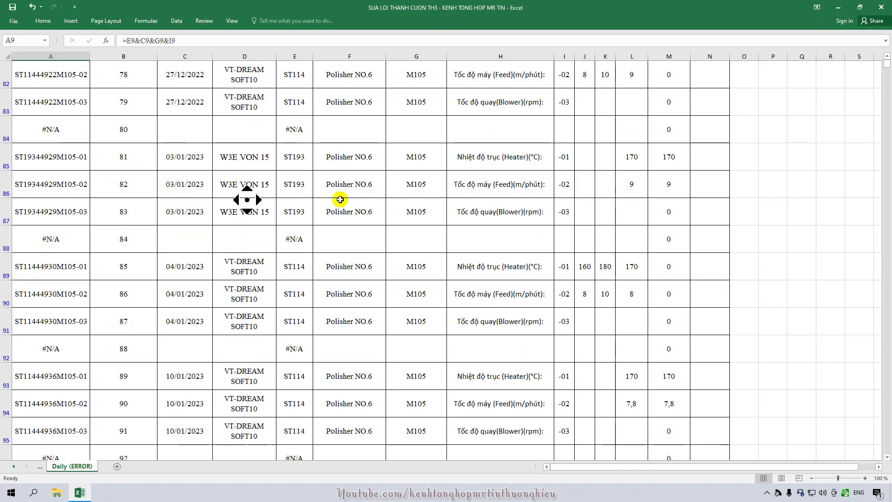
scroll(887, 106, up, 3)
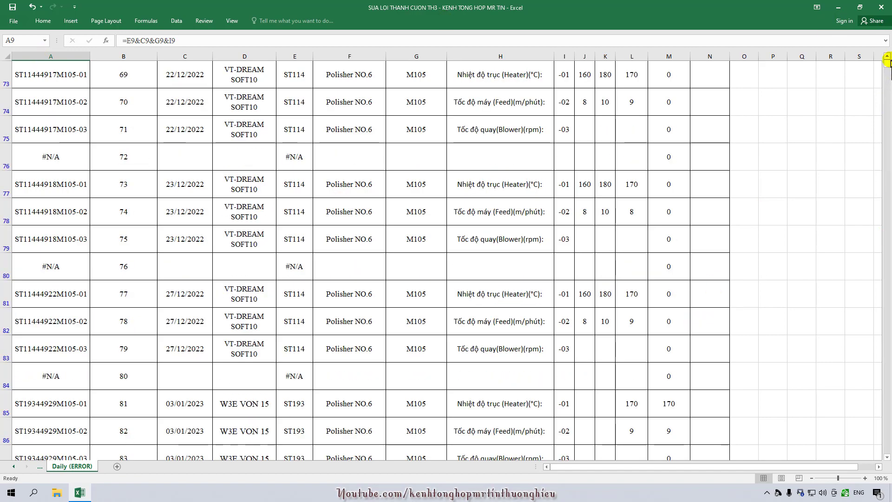
drag(887, 61, 887, 57)
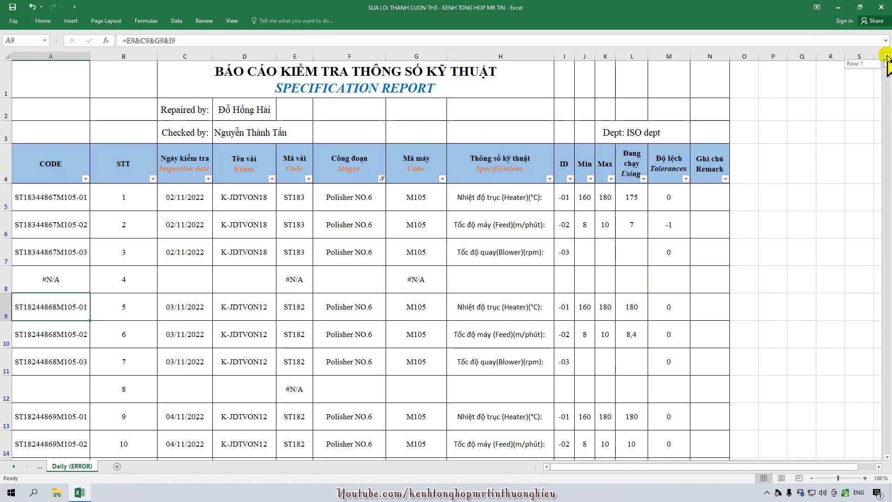
Give every row on the Daily (ERROR) sheet a uniform height of 40
click(4, 56)
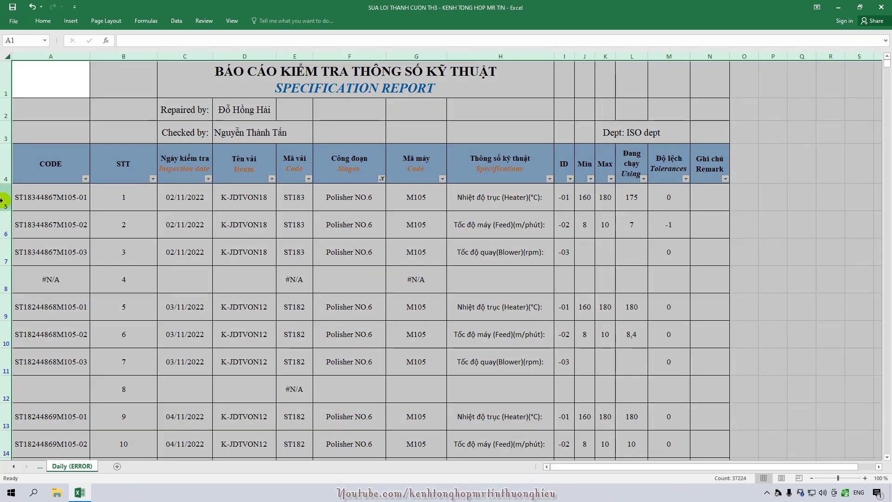
right_click(1, 201)
click(37, 308)
text(40)
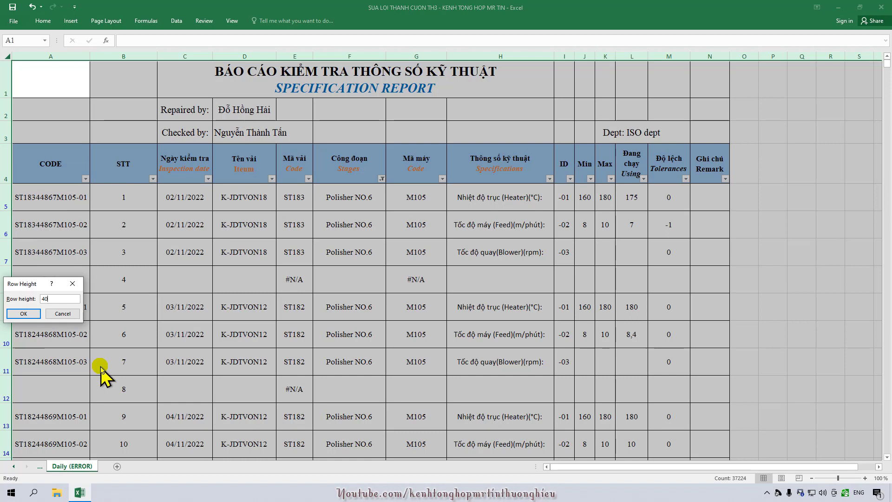
key(Return)
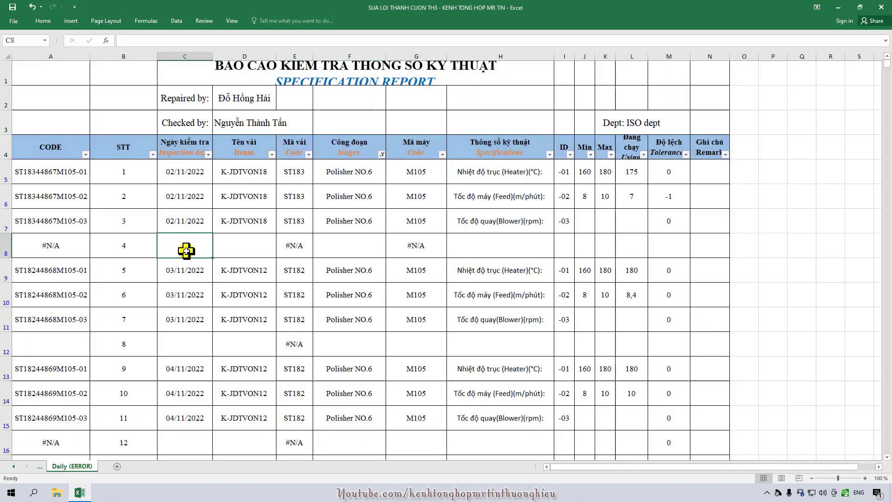
click(186, 246)
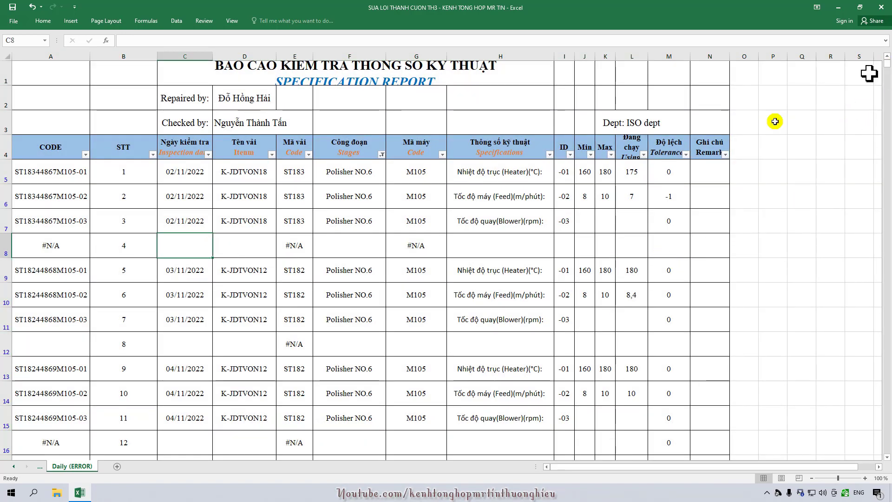
scroll(504, 385, down, 5)
scroll(156, 253, up, 3)
scroll(175, 279, up, 2)
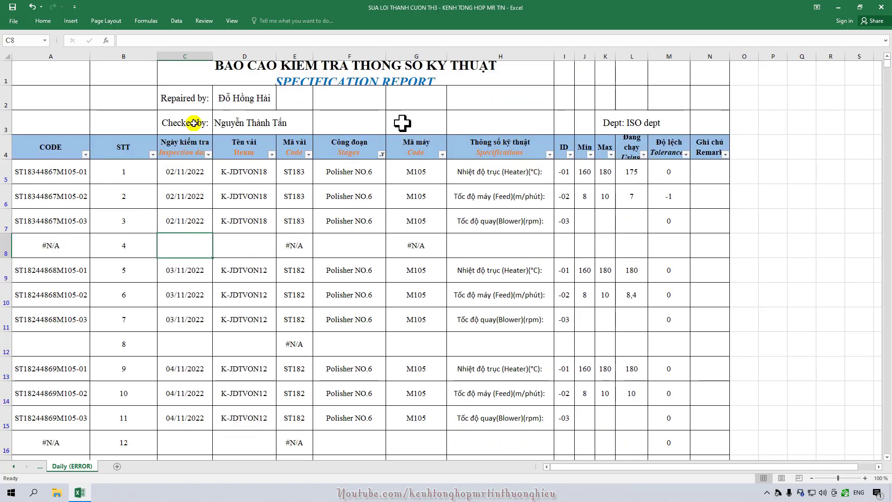
click(37, 147)
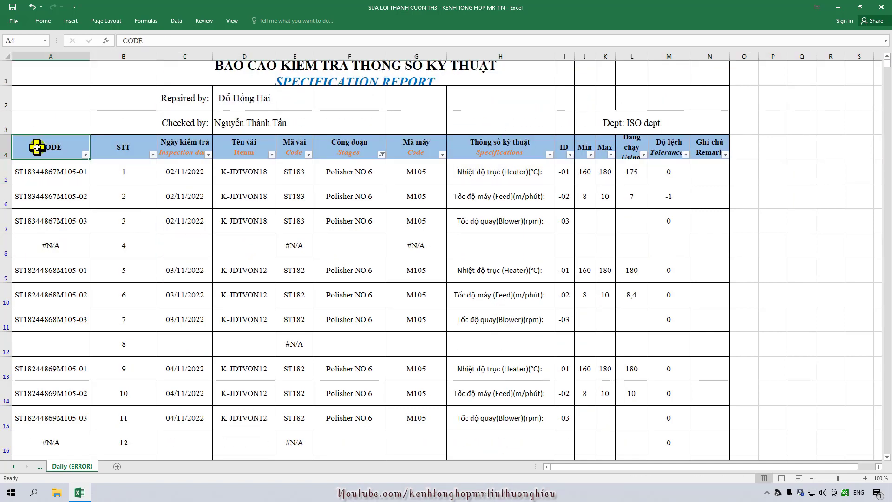
key(ctrl+shift+Down)
key(Down)
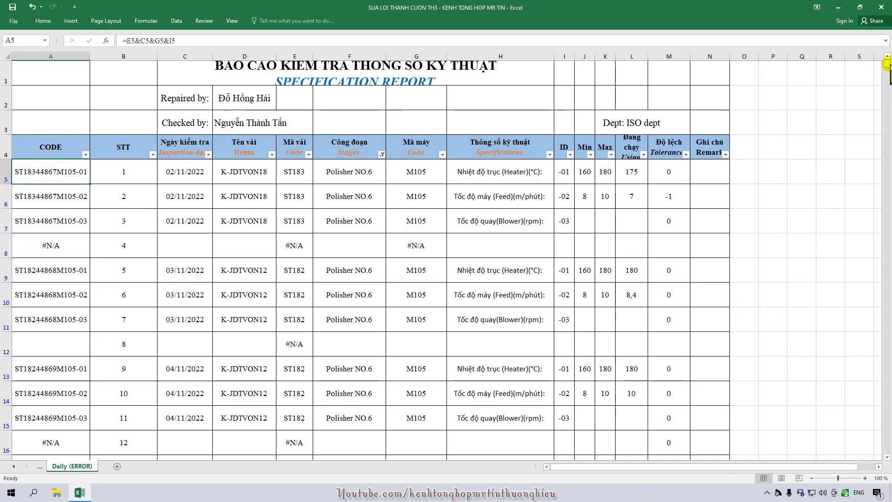
drag(887, 65, 888, 79)
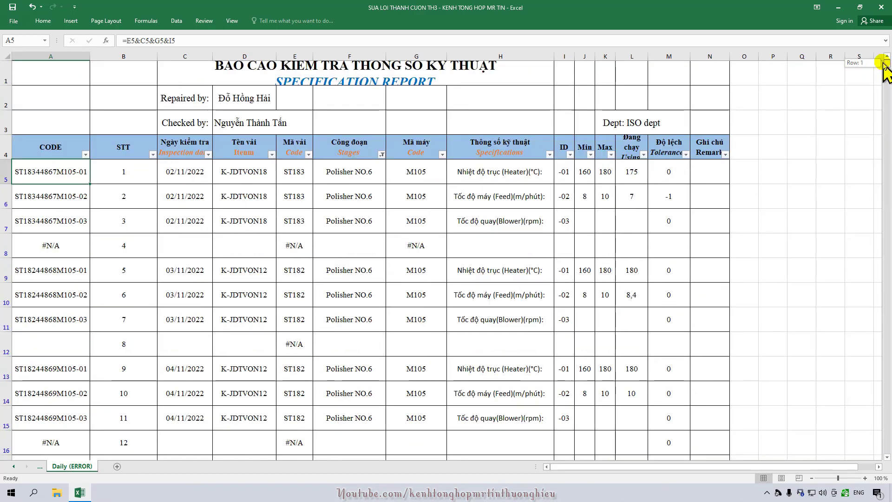
drag(888, 78, 887, 66)
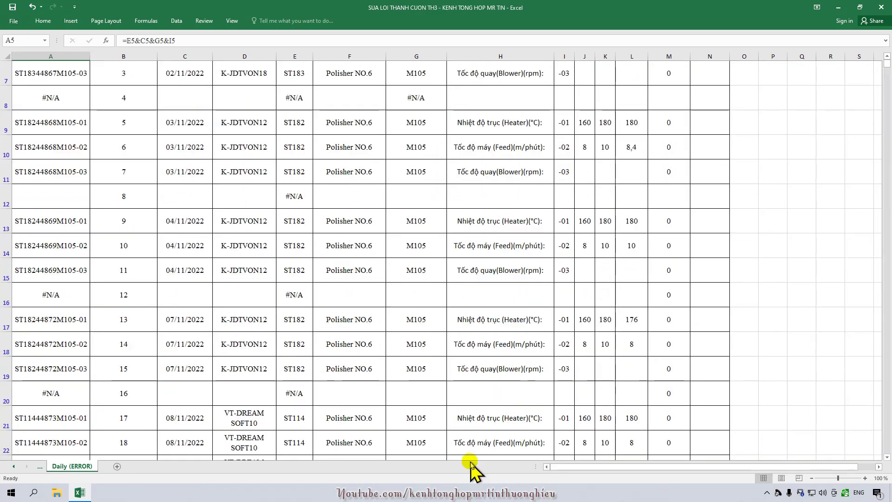
scroll(477, 394, down, 13)
scroll(378, 379, down, 5)
scroll(378, 379, down, 9)
scroll(392, 380, down, 15)
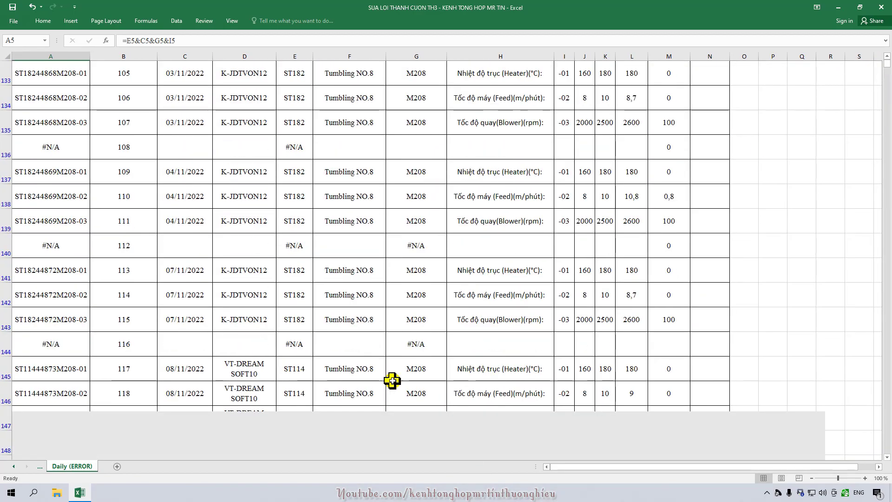
scroll(392, 380, down, 16)
scroll(392, 380, down, 15)
scroll(391, 380, down, 16)
scroll(403, 387, down, 16)
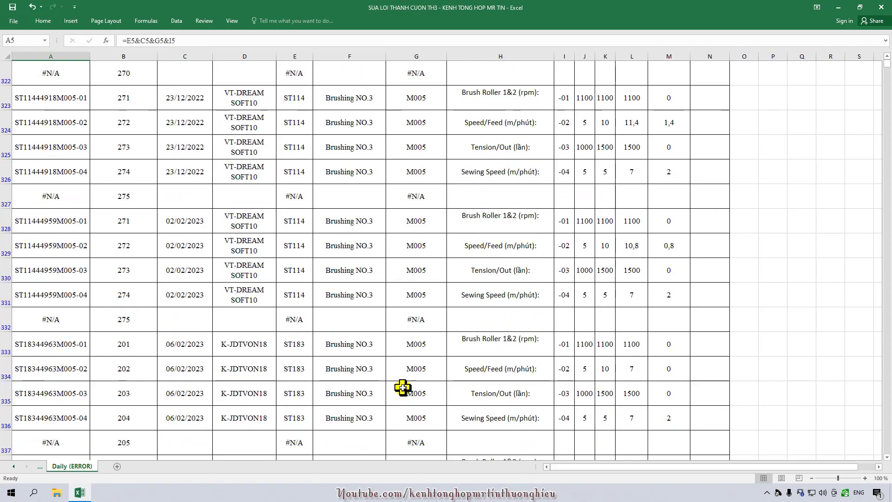
scroll(403, 387, down, 15)
scroll(404, 388, down, 15)
scroll(404, 387, down, 16)
scroll(408, 385, down, 15)
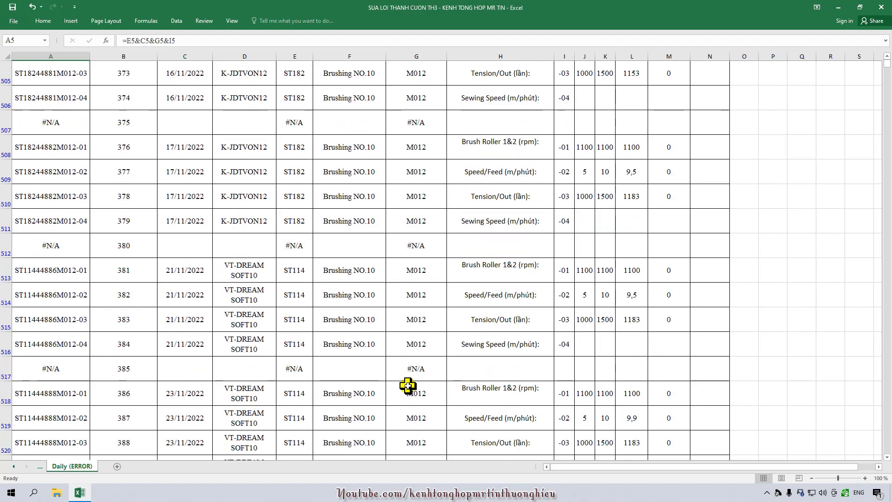
scroll(408, 385, down, 8)
scroll(409, 384, down, 12)
scroll(411, 383, down, 4)
scroll(414, 382, down, 11)
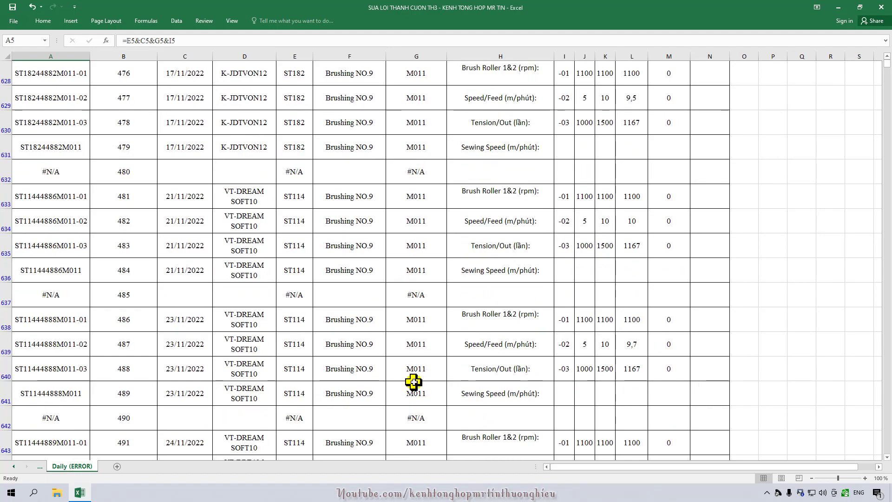
scroll(414, 382, down, 8)
scroll(413, 381, down, 10)
scroll(413, 381, down, 10)
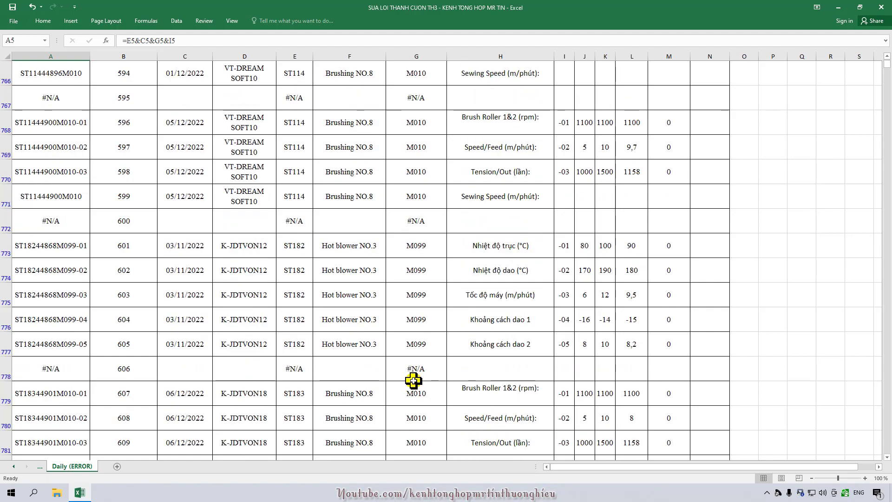
scroll(413, 381, down, 10)
scroll(412, 381, down, 11)
scroll(412, 381, down, 15)
scroll(412, 380, down, 12)
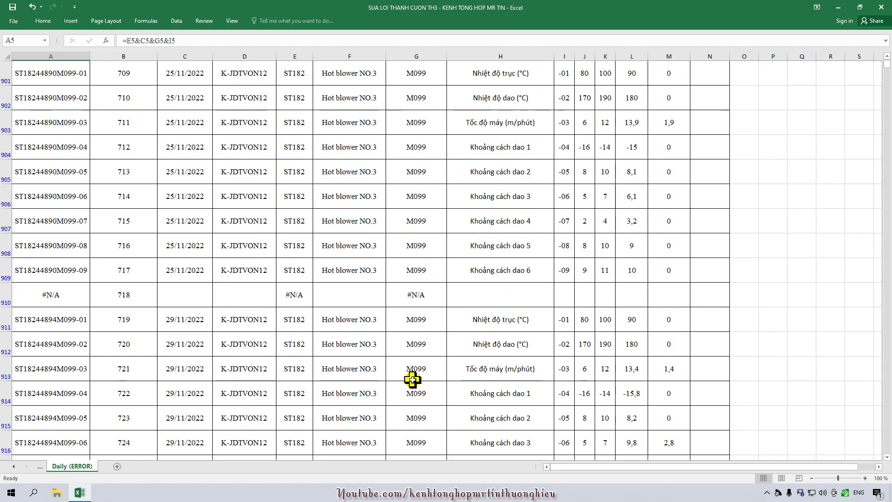
scroll(413, 379, down, 11)
scroll(412, 378, down, 12)
scroll(412, 378, down, 13)
scroll(407, 386, down, 7)
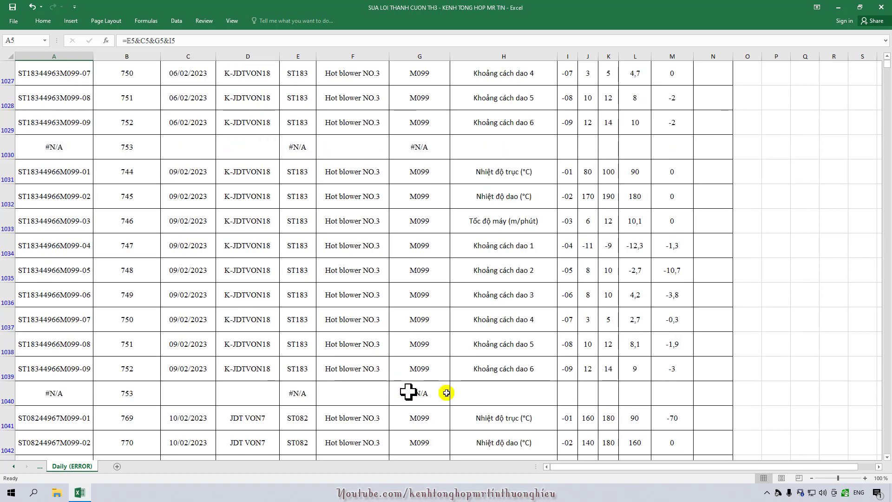
scroll(409, 392, down, 3)
drag(885, 459, 886, 460)
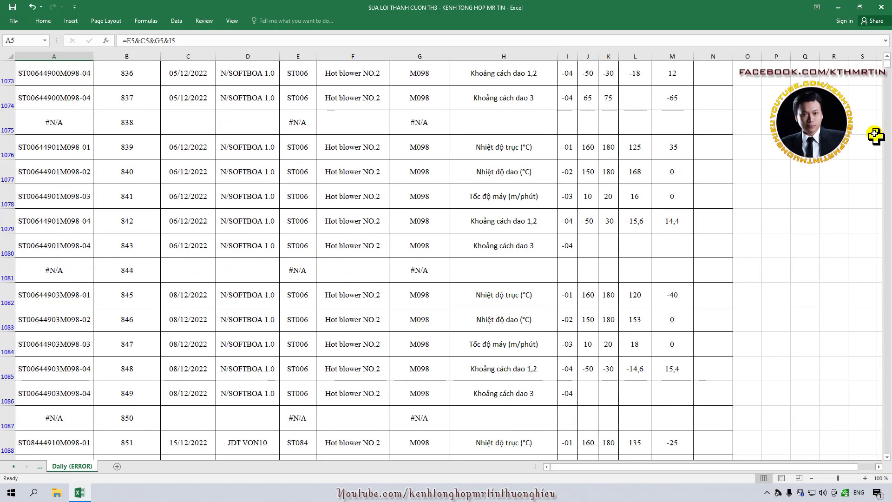
drag(886, 74, 888, 69)
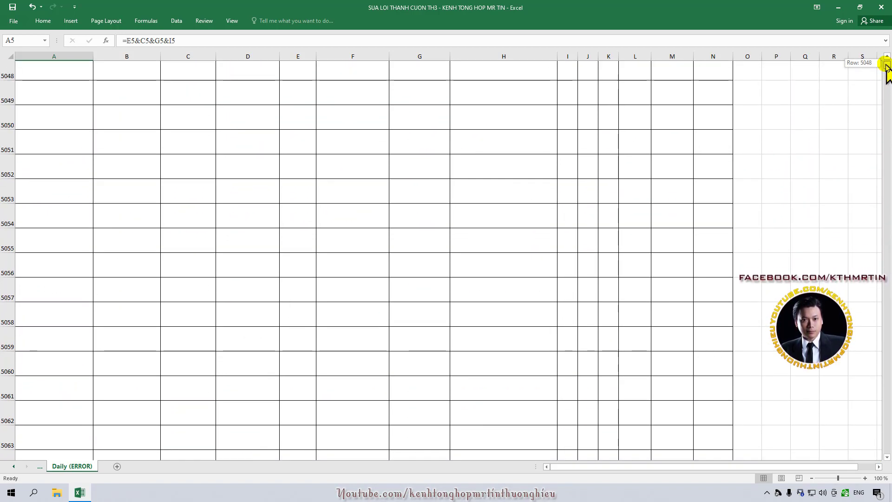
drag(888, 69, 885, 69)
scroll(651, 255, down, 10)
scroll(773, 201, down, 3)
Scroll down the report until the final data row 4303 sits at the top of the window
scroll(421, 349, down, 1)
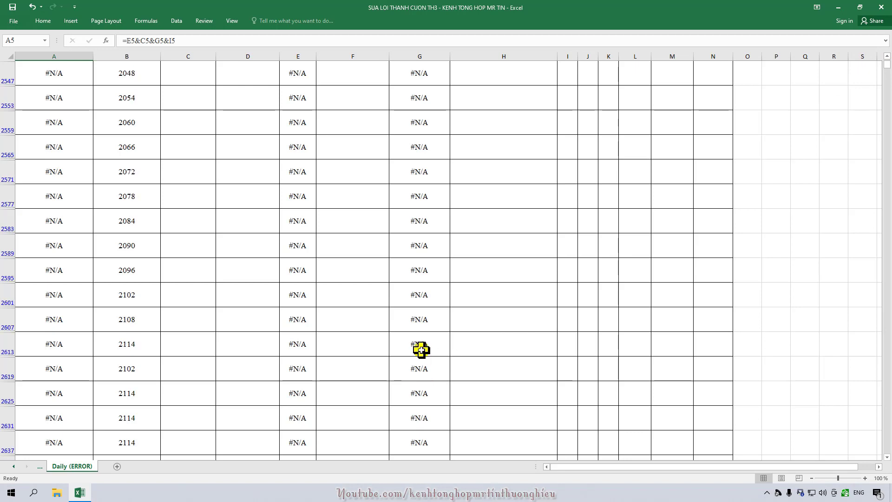
scroll(432, 349, down, 2)
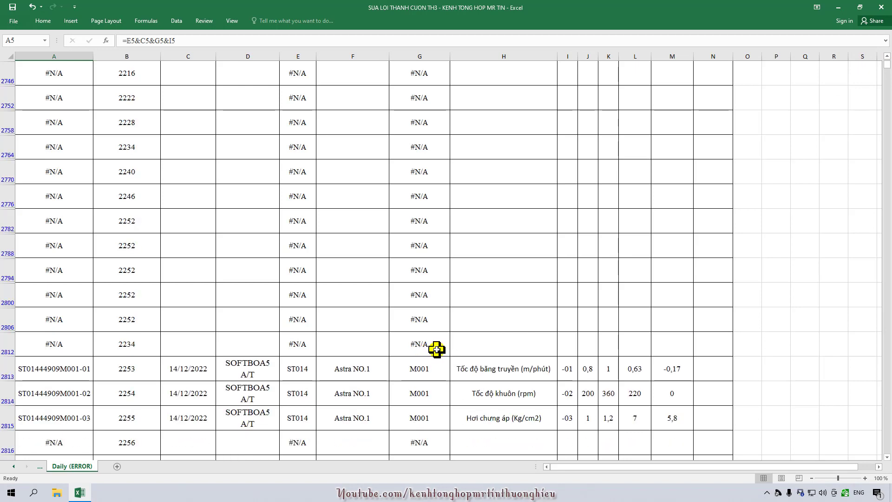
scroll(432, 350, down, 4)
scroll(435, 350, down, 6)
scroll(440, 350, down, 5)
scroll(440, 350, down, 10)
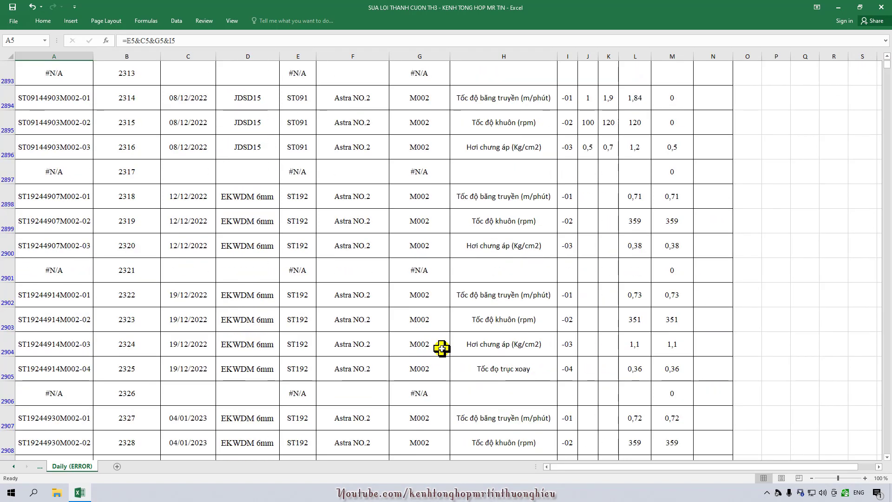
scroll(442, 350, down, 11)
scroll(444, 350, down, 12)
scroll(446, 350, down, 9)
scroll(448, 351, down, 12)
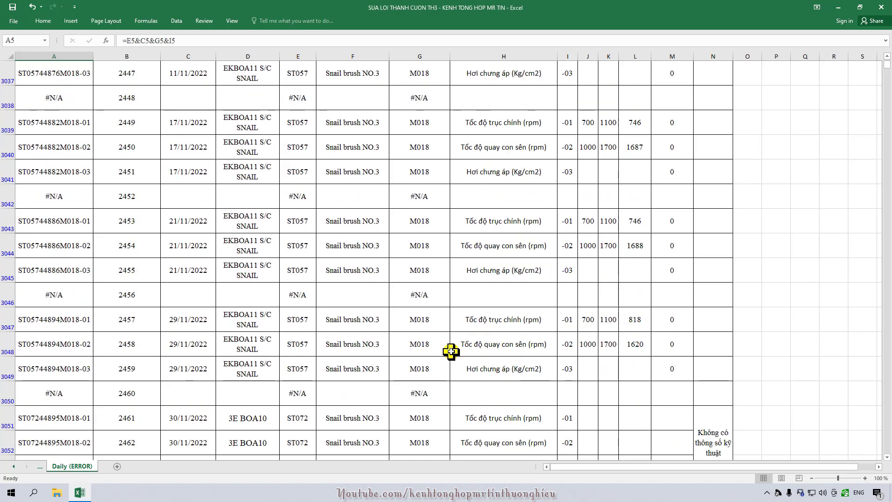
scroll(449, 351, down, 13)
scroll(451, 352, down, 10)
scroll(453, 352, down, 15)
scroll(452, 352, down, 11)
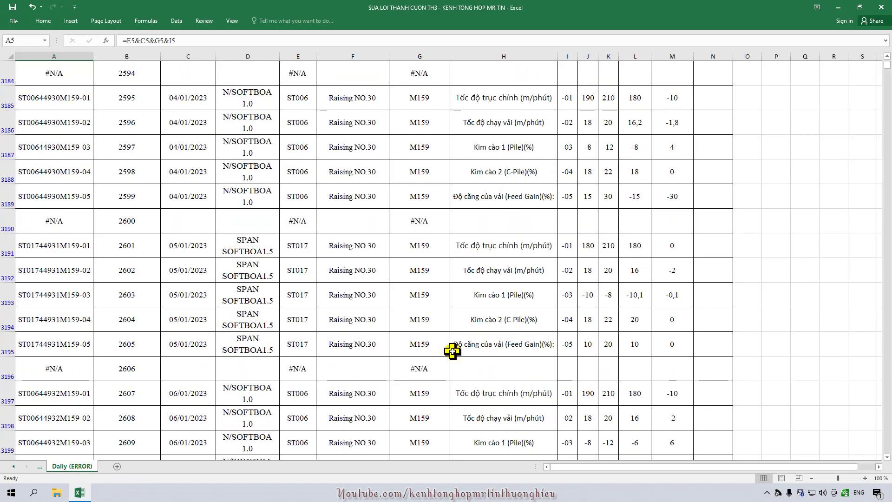
scroll(453, 351, down, 9)
scroll(452, 352, down, 11)
scroll(452, 351, down, 12)
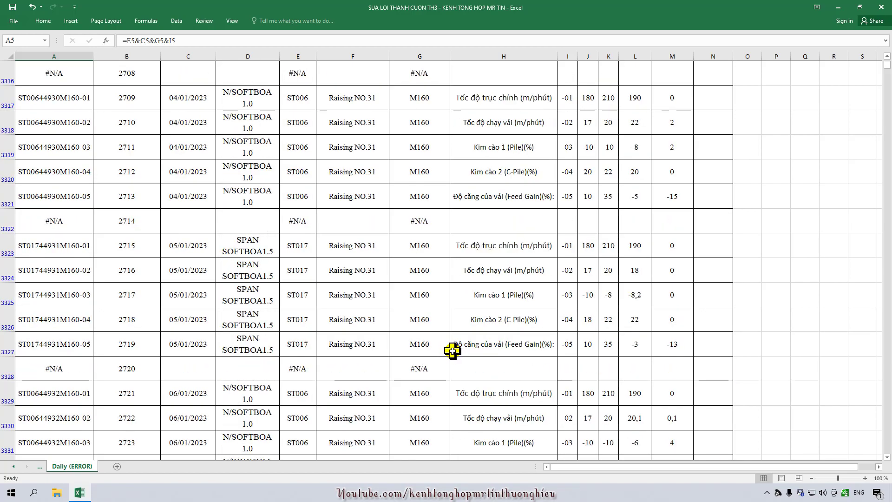
scroll(454, 351, down, 11)
scroll(454, 351, down, 11)
scroll(456, 351, down, 12)
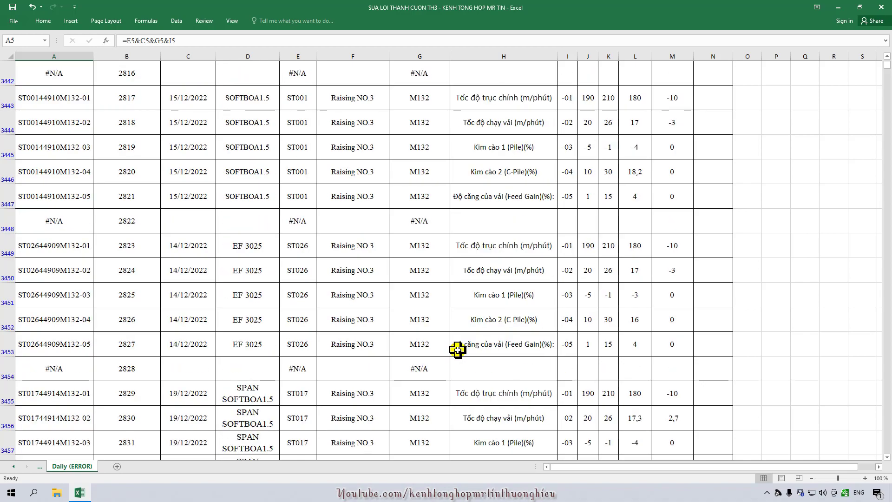
scroll(458, 350, down, 11)
scroll(458, 350, down, 11)
scroll(459, 351, down, 11)
scroll(459, 350, down, 10)
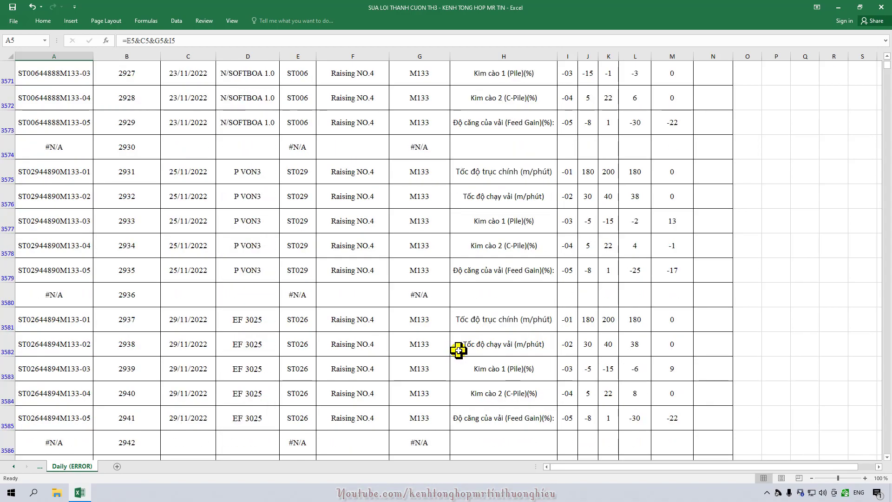
scroll(459, 351, down, 11)
scroll(459, 351, down, 11)
scroll(459, 351, down, 12)
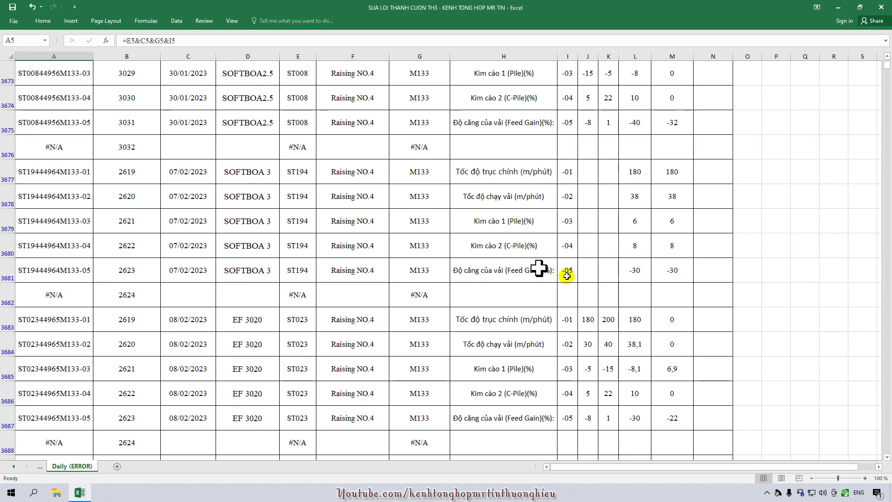
scroll(578, 286, down, 2)
scroll(593, 299, down, 8)
scroll(593, 299, down, 7)
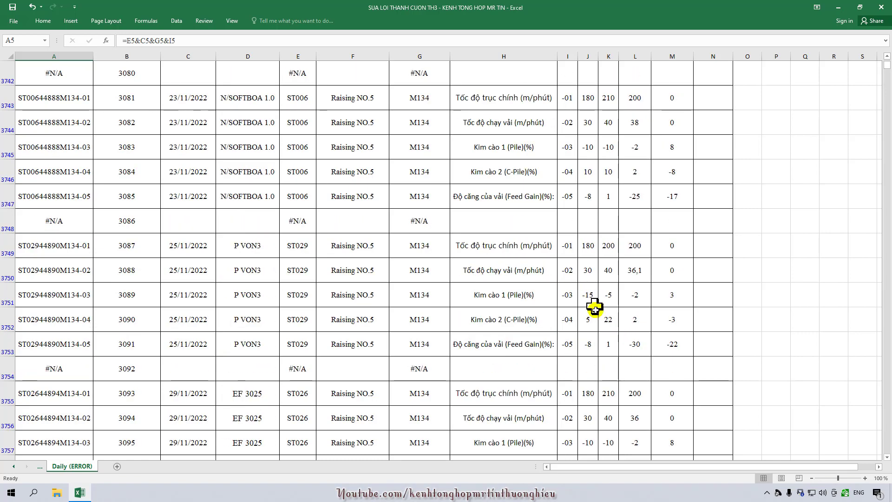
scroll(597, 311, down, 5)
scroll(584, 316, down, 5)
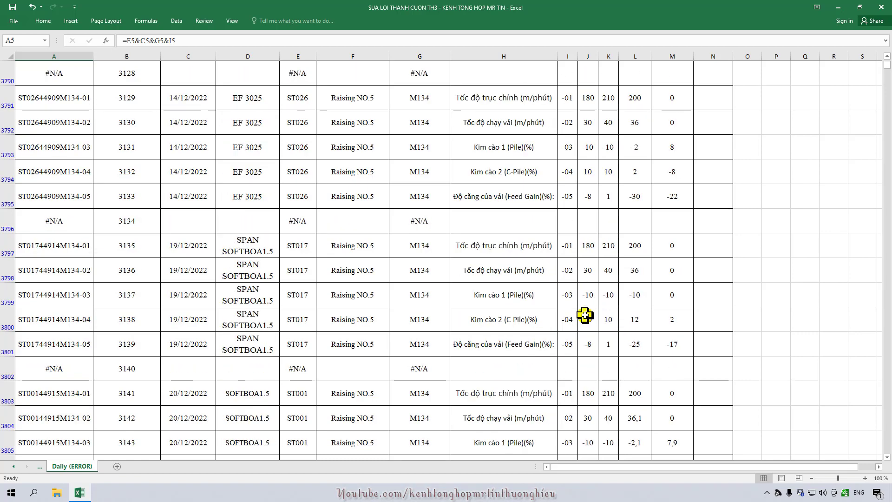
scroll(584, 313, down, 3)
scroll(582, 319, down, 3)
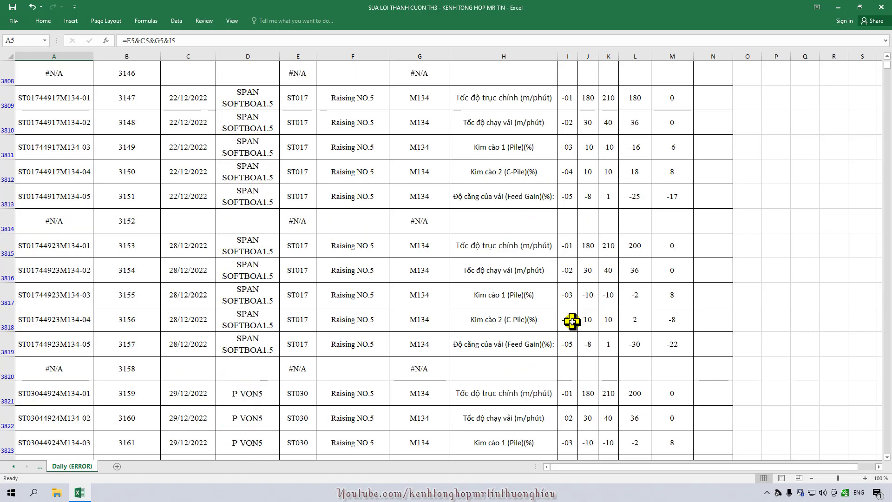
scroll(569, 323, down, 4)
scroll(568, 325, down, 5)
scroll(568, 327, down, 2)
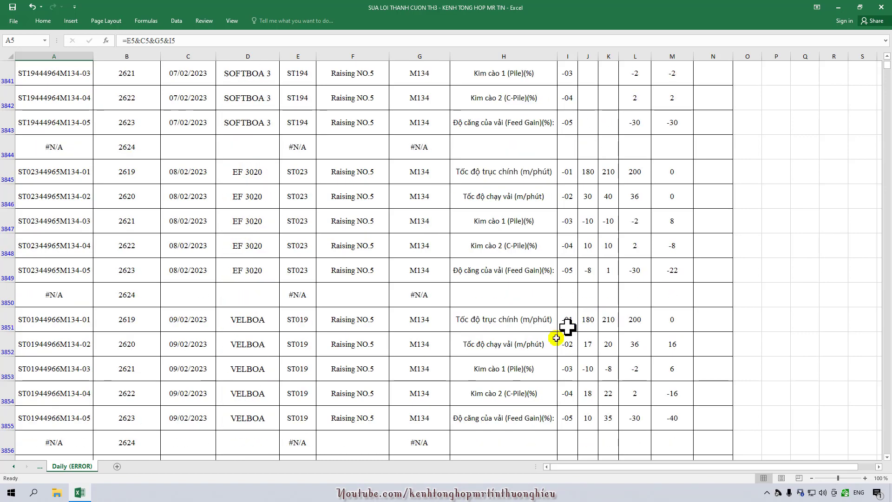
scroll(568, 329, down, 3)
scroll(292, 419, down, 15)
scroll(292, 418, down, 10)
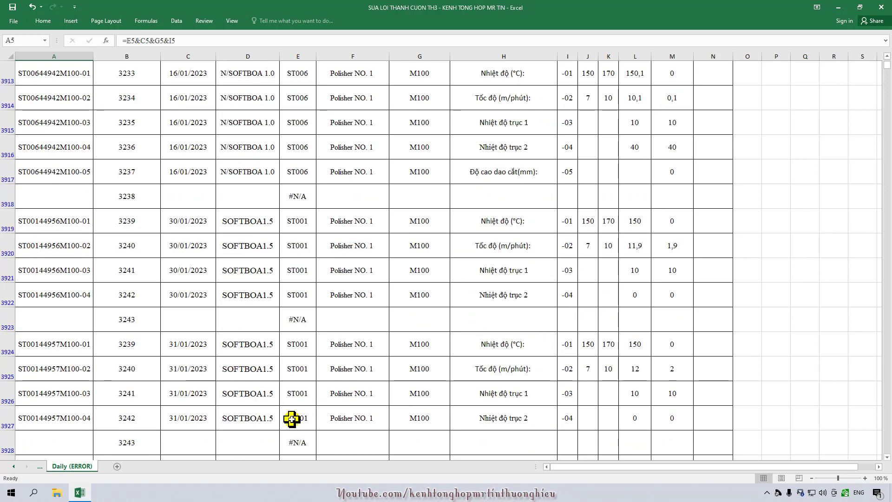
scroll(292, 419, down, 5)
scroll(292, 419, down, 10)
scroll(291, 418, down, 8)
scroll(292, 418, down, 8)
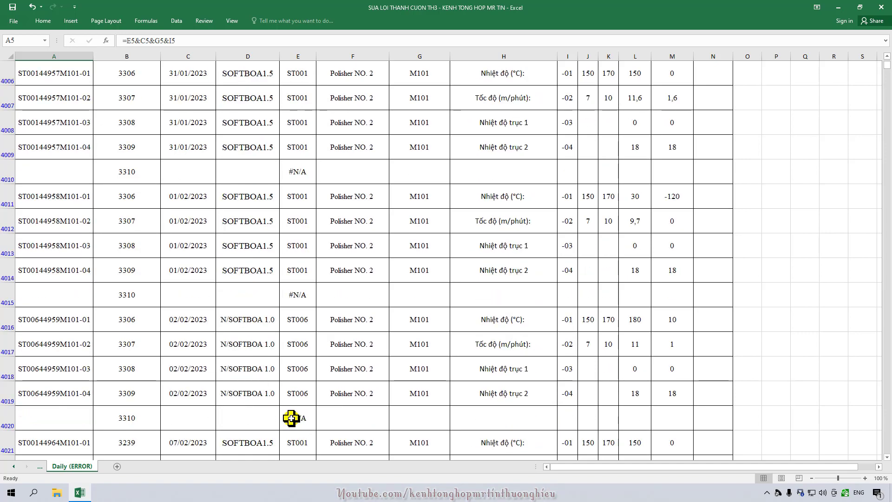
scroll(292, 418, down, 8)
scroll(293, 416, down, 6)
scroll(293, 416, down, 9)
scroll(293, 416, down, 9)
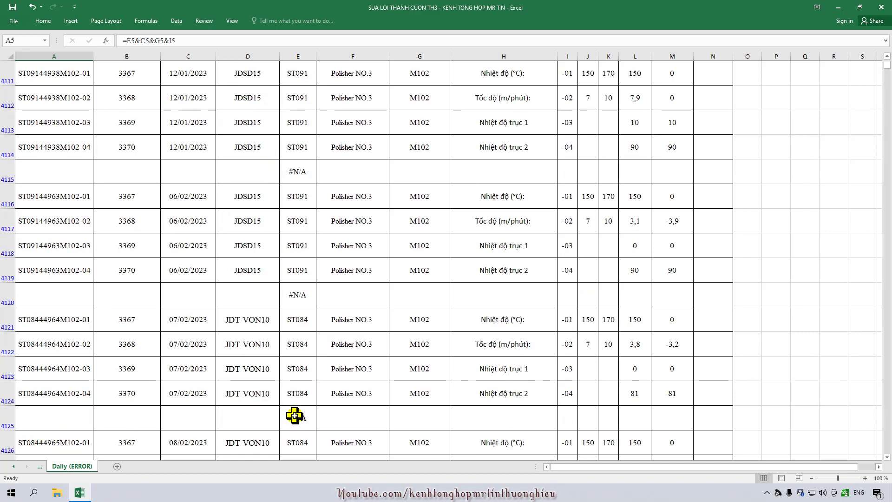
scroll(293, 416, down, 9)
scroll(295, 418, down, 8)
scroll(295, 418, down, 10)
scroll(295, 418, down, 10)
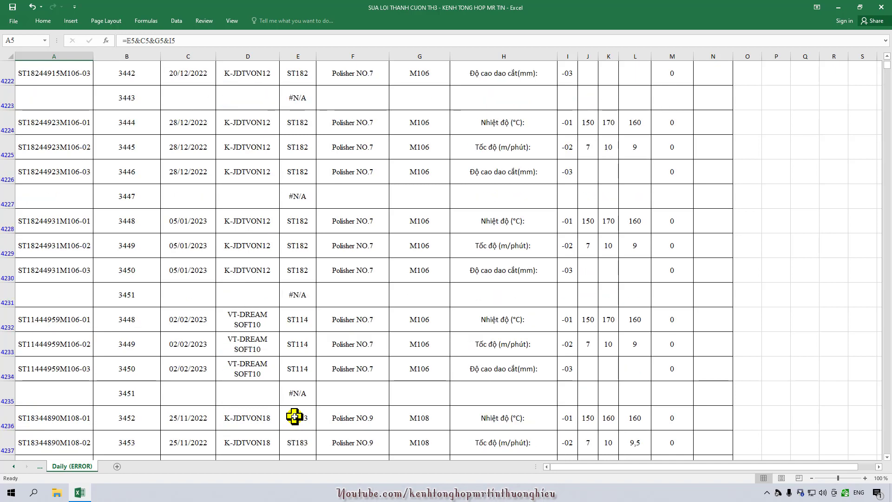
scroll(294, 419, down, 10)
scroll(294, 419, down, 11)
scroll(295, 418, down, 8)
scroll(295, 440, up, 3)
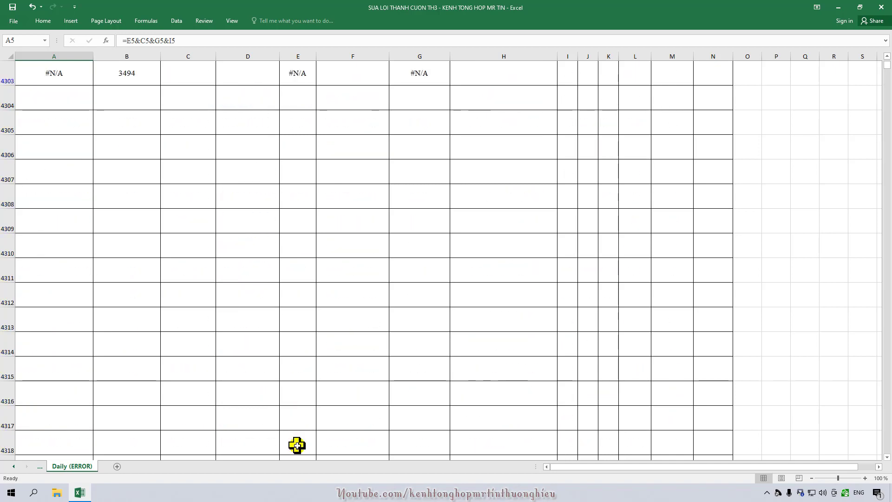
scroll(294, 440, up, 5)
scroll(294, 440, down, 3)
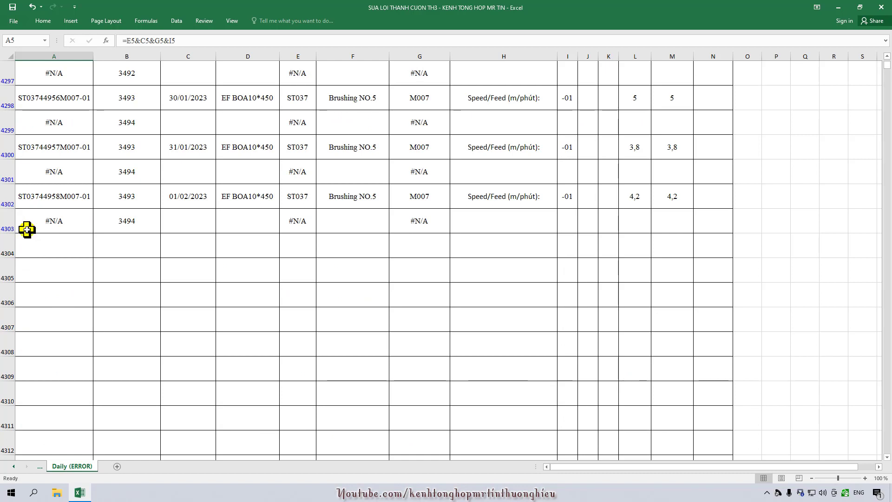
Delete all empty rows from below data row 4303 down to the sheet's last row
click(6, 237)
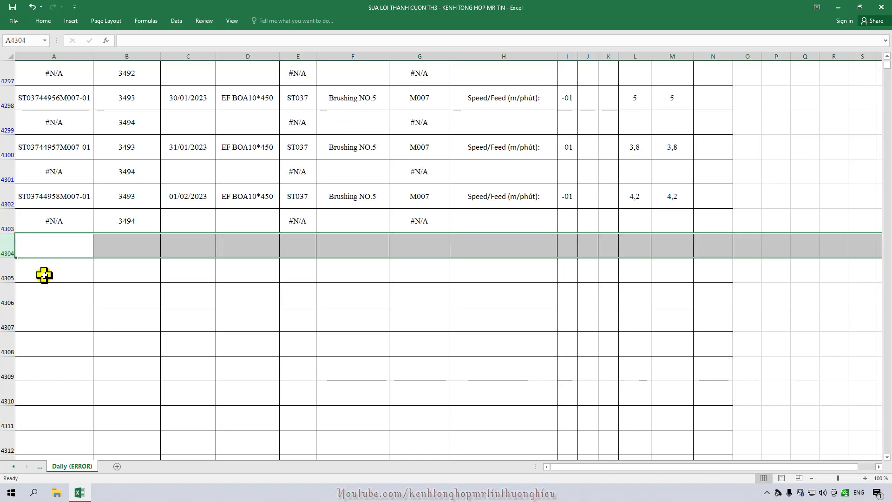
key(ctrl+shift+Down)
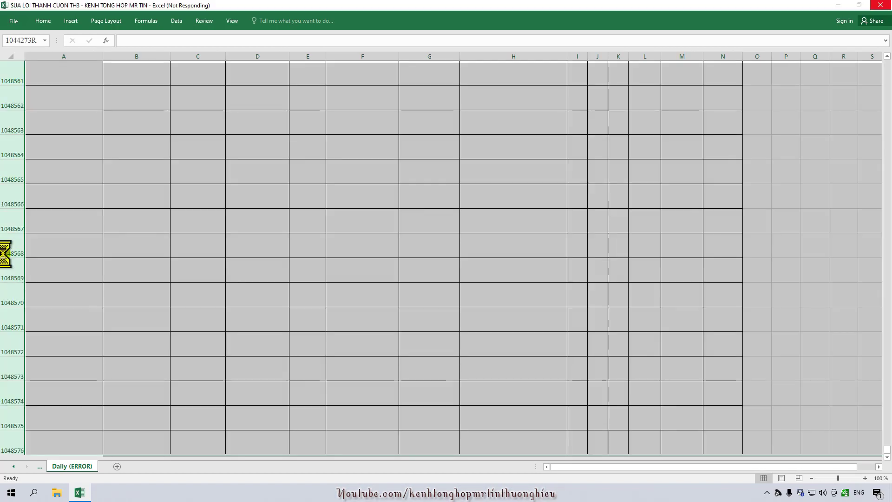
right_click(15, 222)
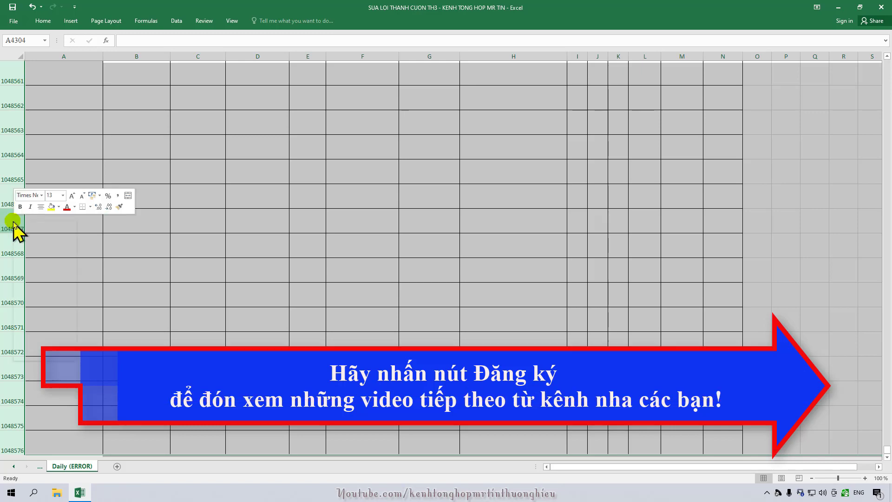
click(41, 297)
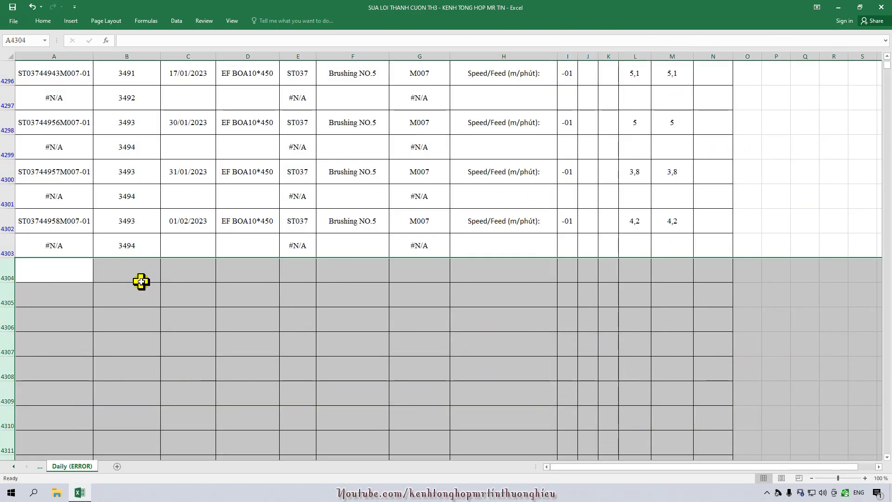
Clear the row selection at cell D4305 and save the workbook
click(254, 286)
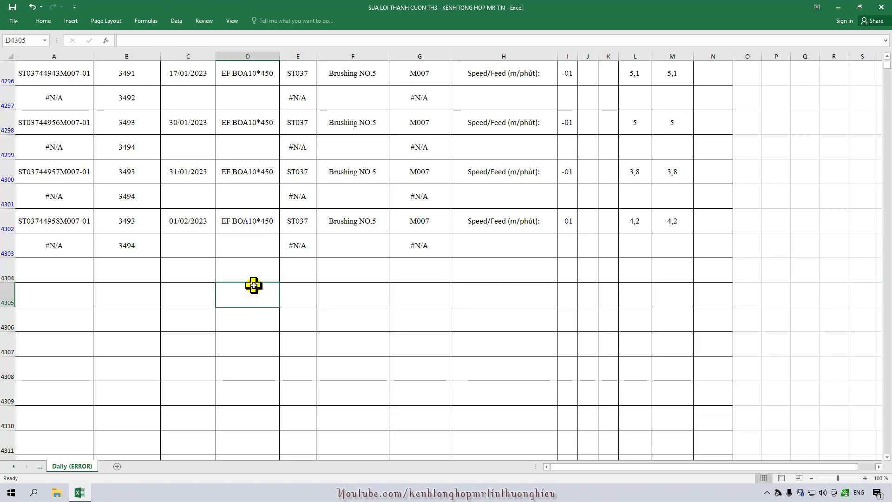
scroll(253, 285, up, 1)
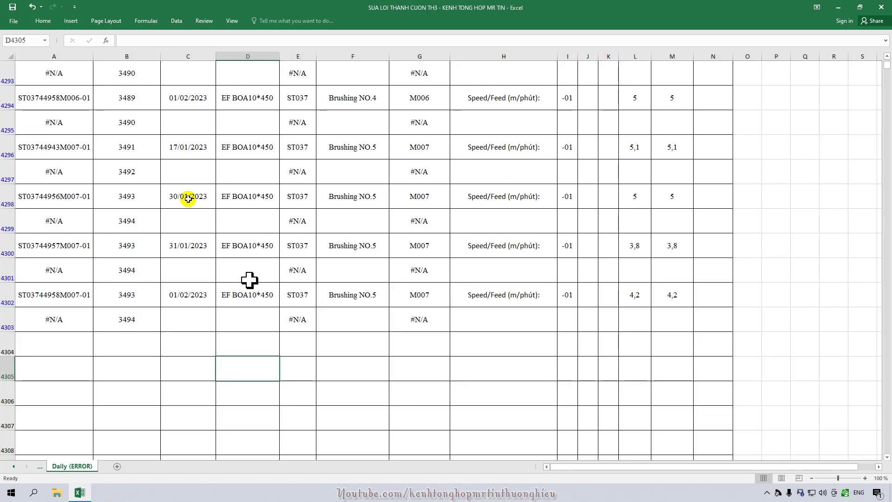
click(13, 7)
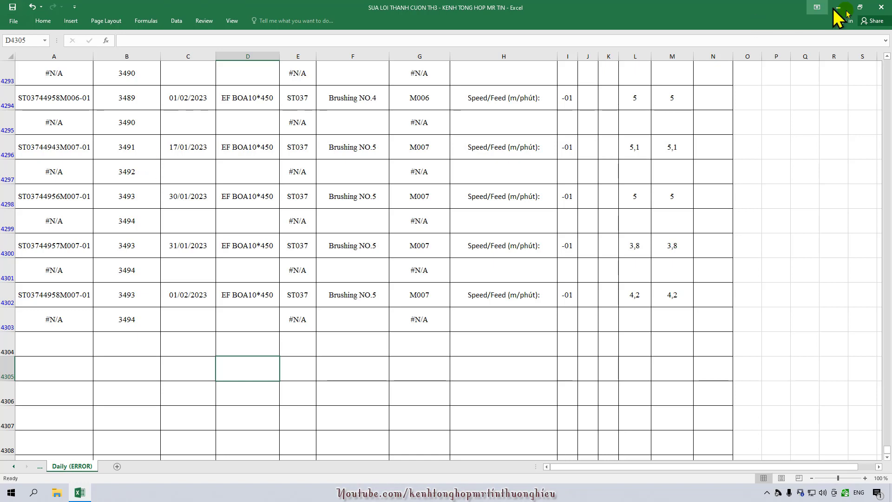
Close Excel and reopen the specification report workbook from its folder on the desktop
click(882, 7)
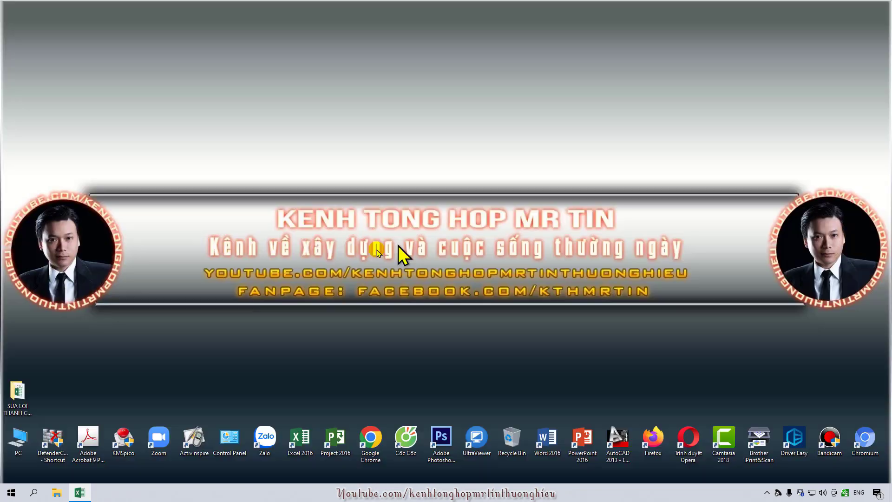
double_click(19, 392)
double_click(176, 93)
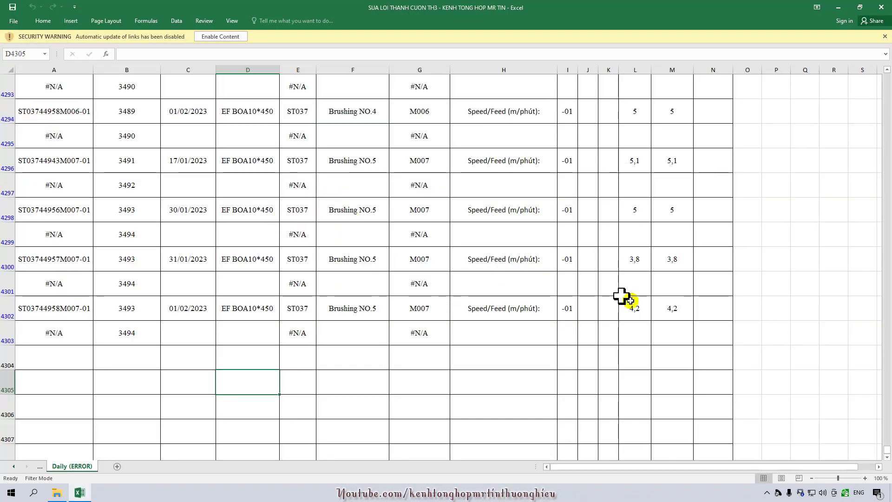
click(884, 37)
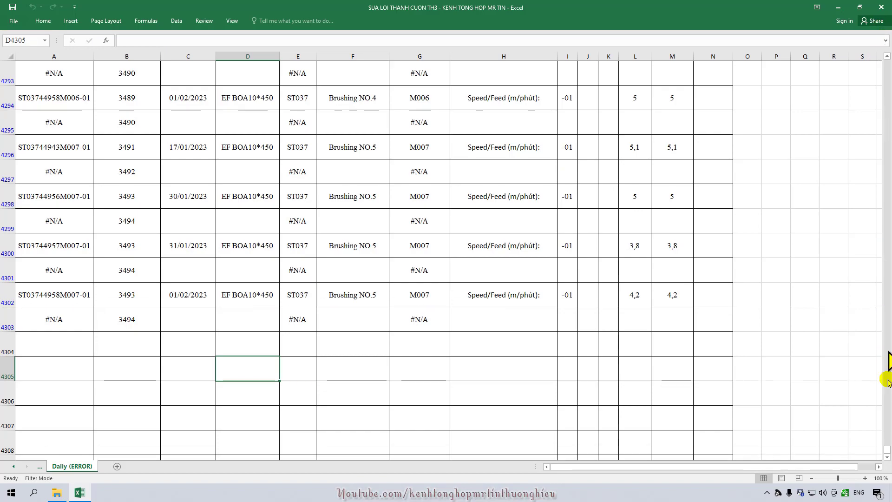
drag(887, 449, 888, 70)
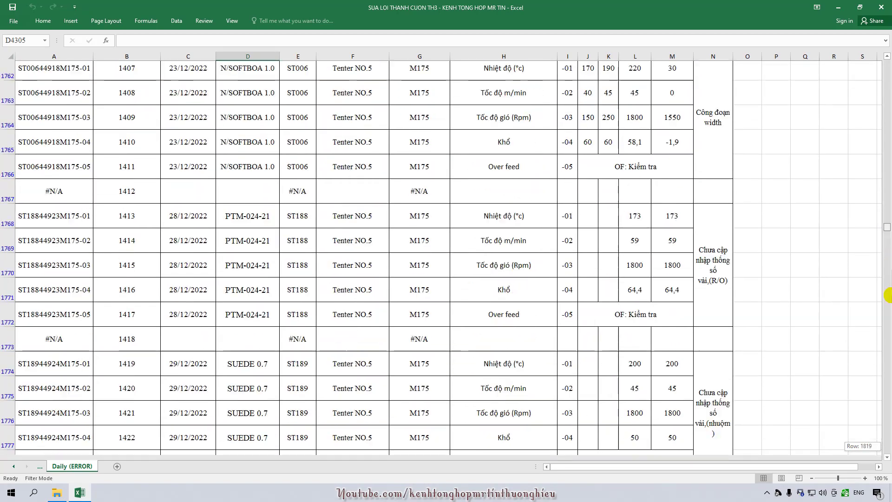
drag(888, 69, 888, 458)
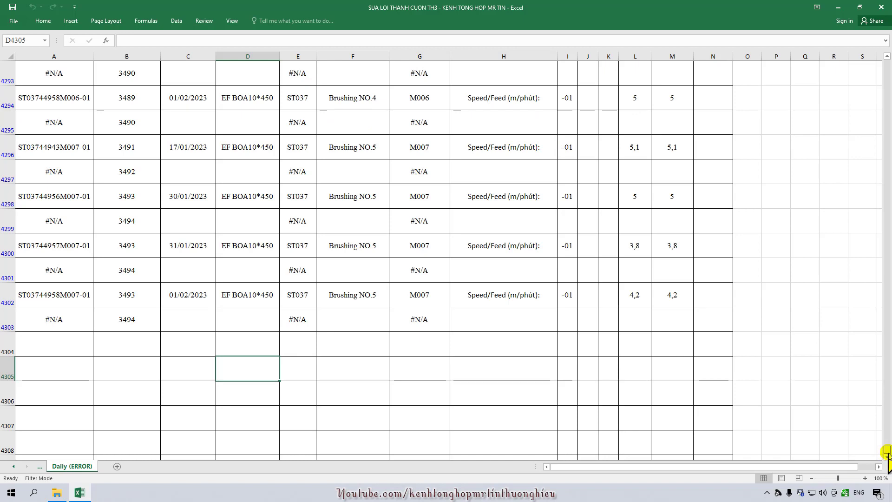
scroll(434, 416, down, 3)
scroll(435, 417, down, 1)
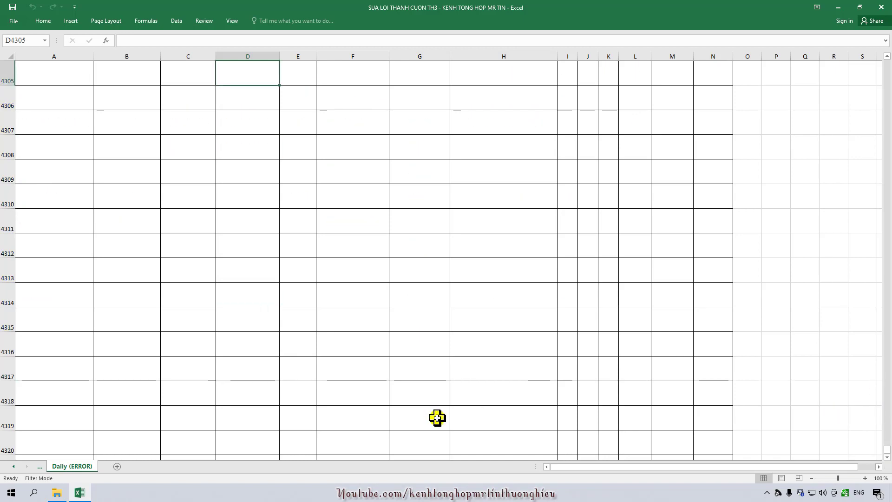
scroll(791, 367, up, 8)
scroll(855, 372, down, 2)
scroll(862, 382, down, 1)
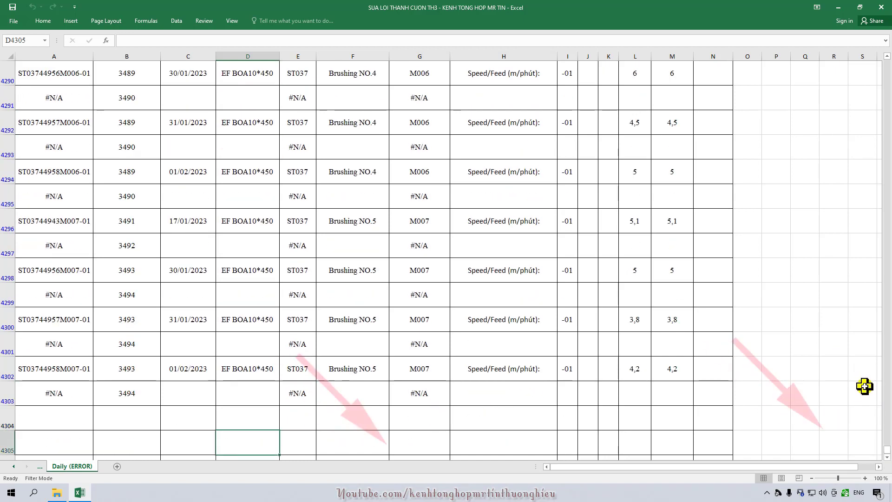
drag(887, 449, 888, 51)
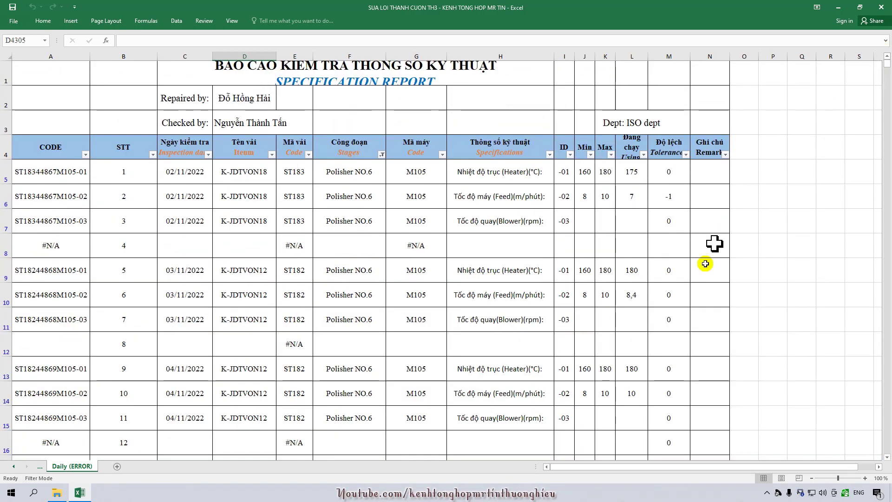
scroll(711, 272, down, 4)
scroll(712, 272, down, 12)
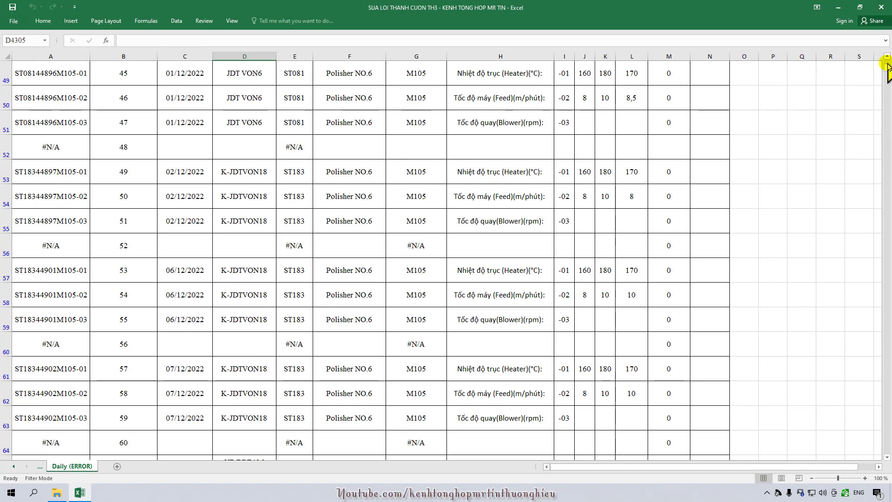
drag(887, 66, 888, 463)
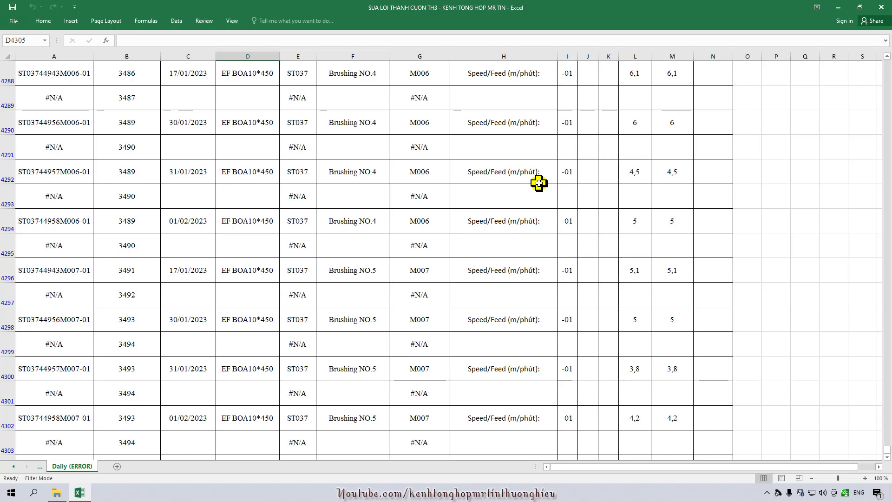
scroll(74, 174, up, 5)
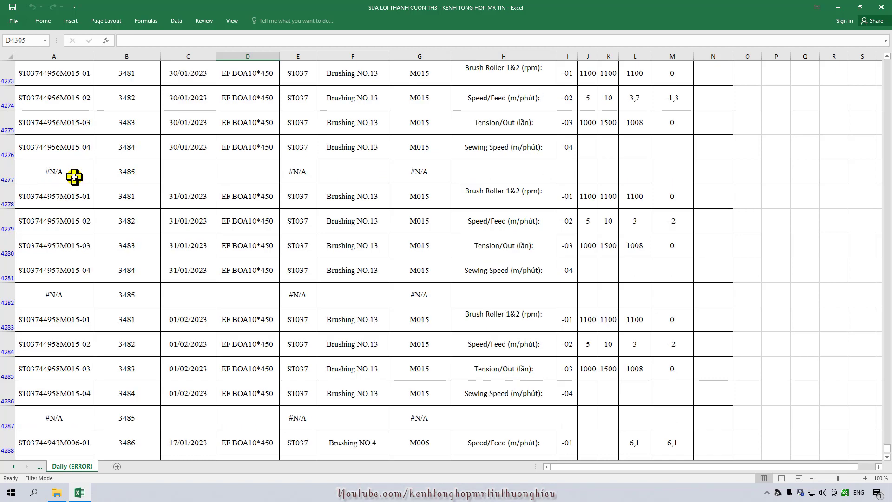
scroll(75, 176, up, 3)
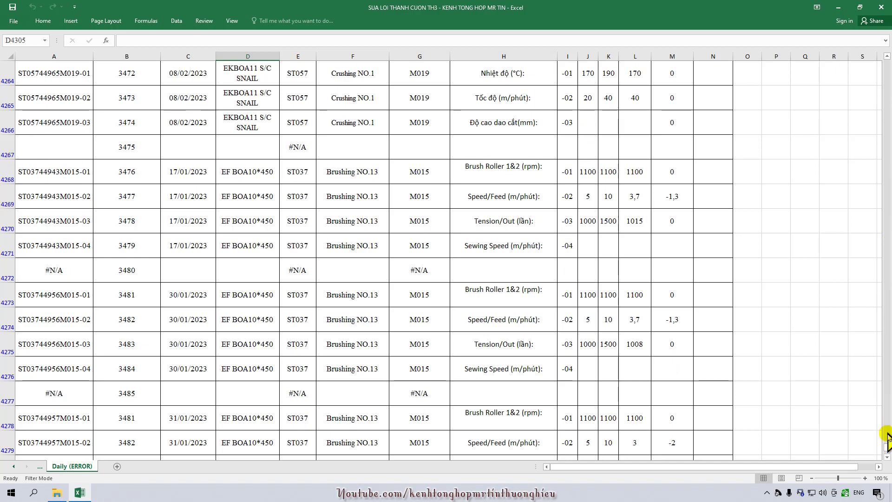
scroll(887, 450, down, 6)
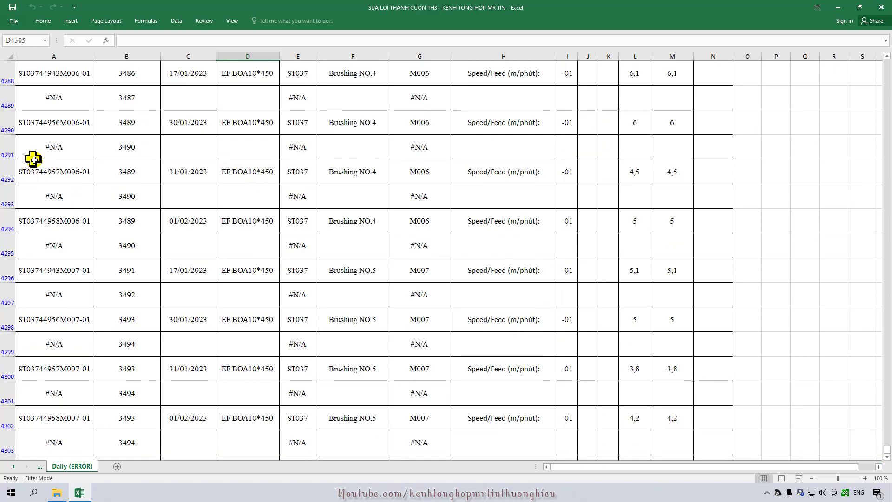
scroll(837, 372, down, 2)
scroll(885, 465, down, 1)
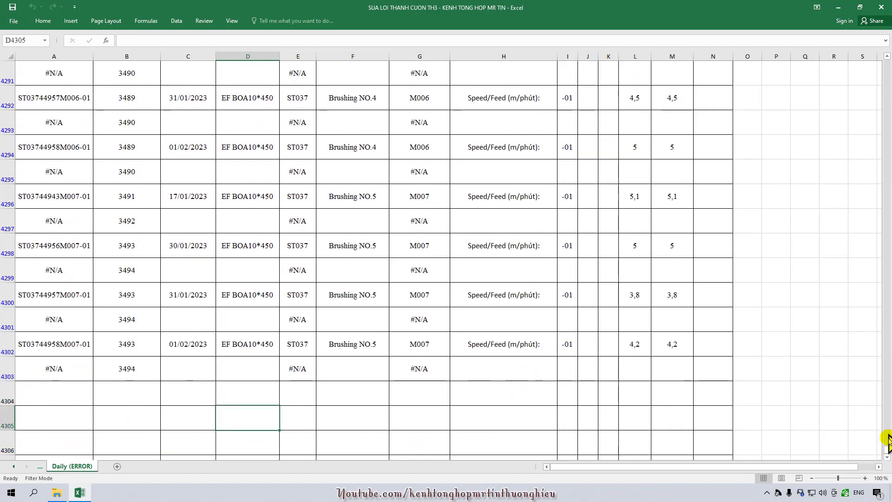
Return to the top of the sheet and heighten row 1 so the full Specification Report title shows
drag(887, 441, 888, 79)
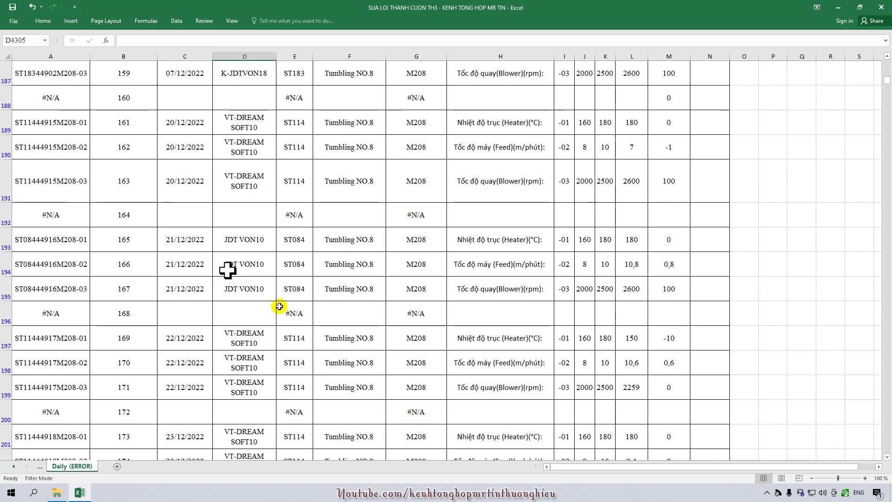
scroll(334, 365, down, 7)
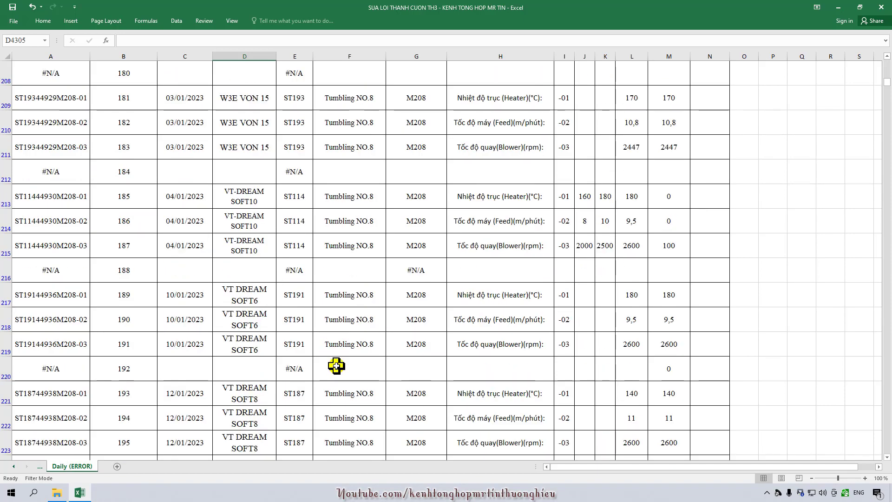
scroll(336, 366, up, 9)
scroll(336, 365, up, 8)
scroll(336, 362, up, 9)
scroll(335, 360, up, 8)
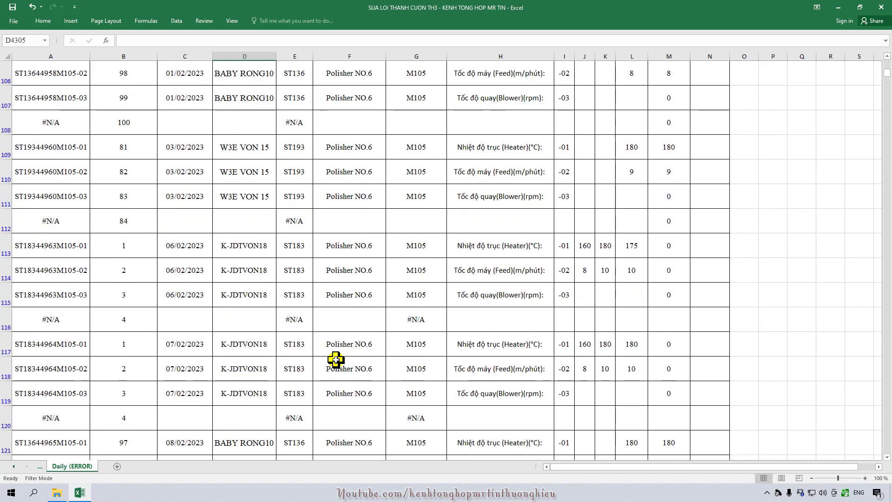
scroll(336, 359, up, 2)
scroll(336, 359, up, 4)
scroll(336, 359, up, 5)
scroll(336, 358, up, 6)
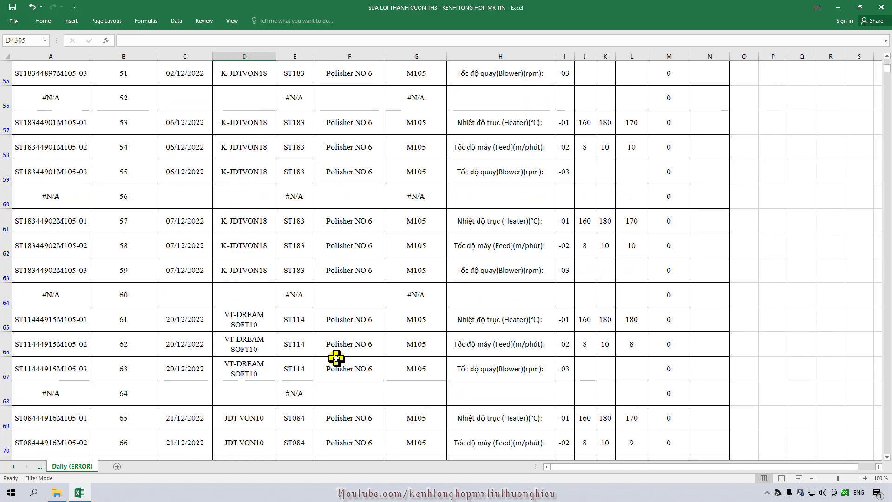
scroll(881, 168, up, 3)
scroll(882, 158, up, 2)
scroll(872, 159, up, 4)
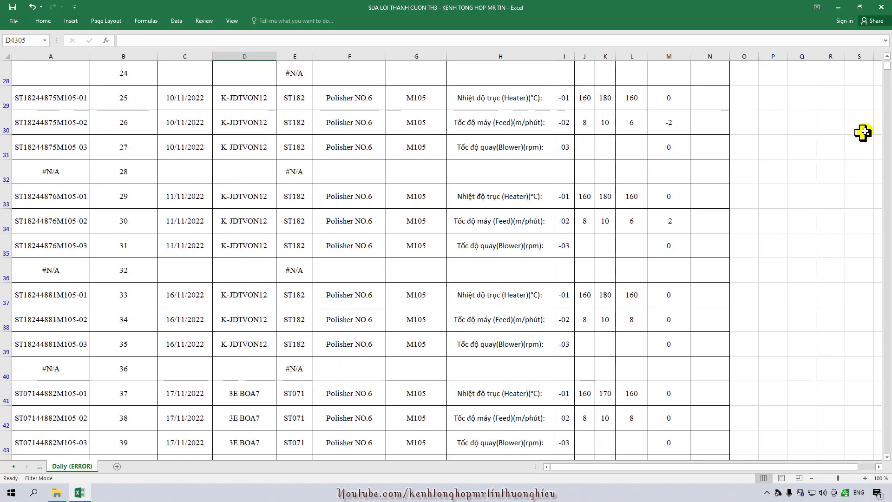
drag(887, 63, 888, 61)
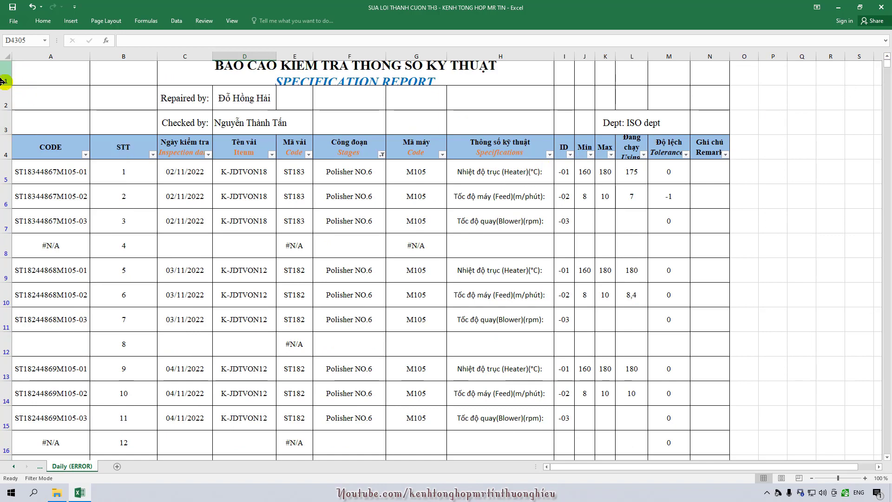
drag(2, 82, 3, 107)
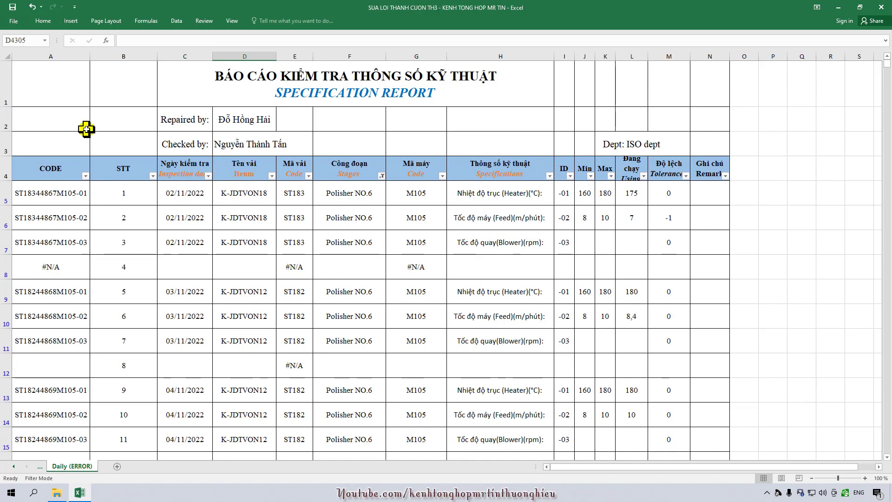